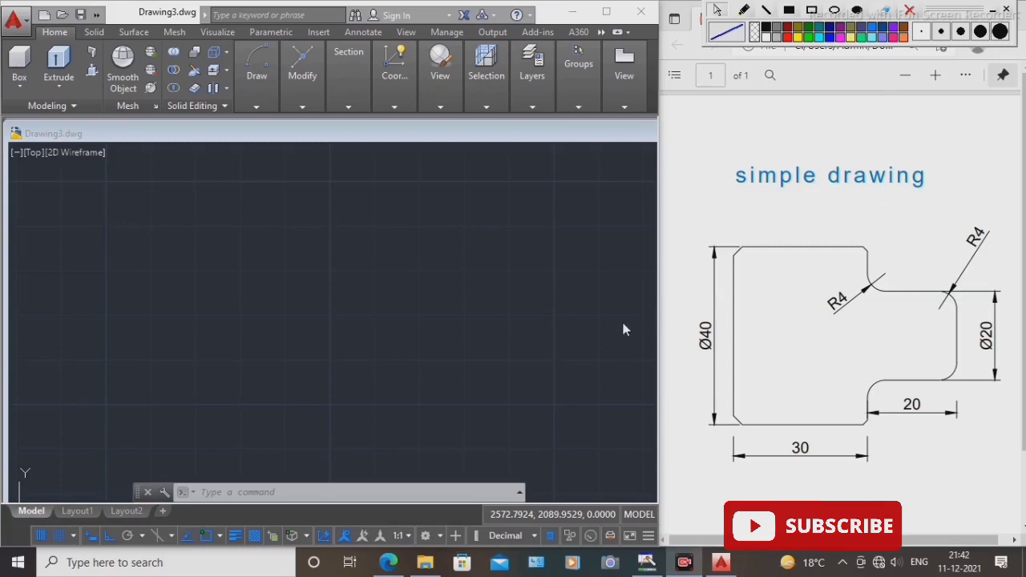
- Start a line and draw the first outline edges: 30, 10, 20, 20 and 20
click(258, 107)
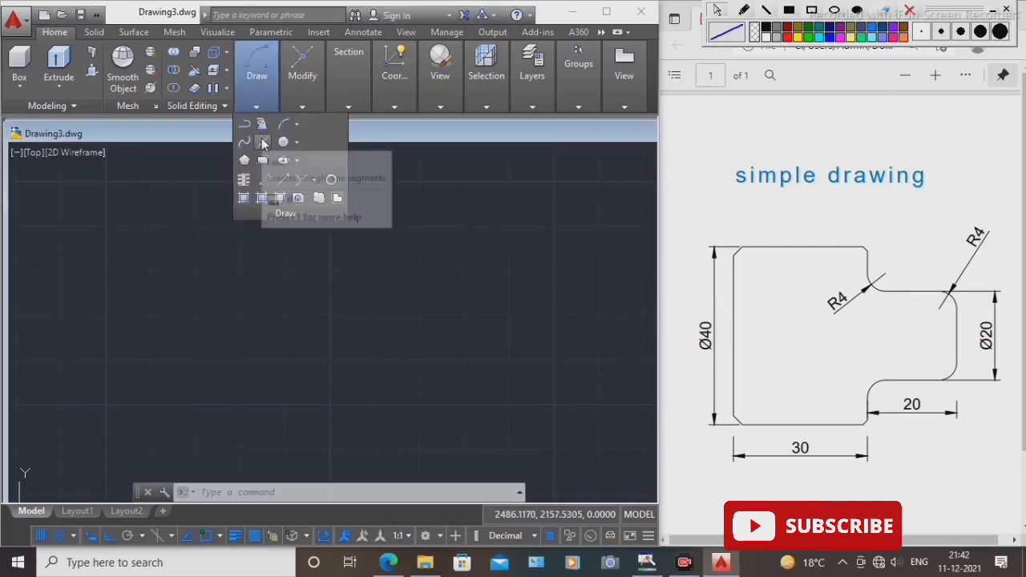
click(264, 143)
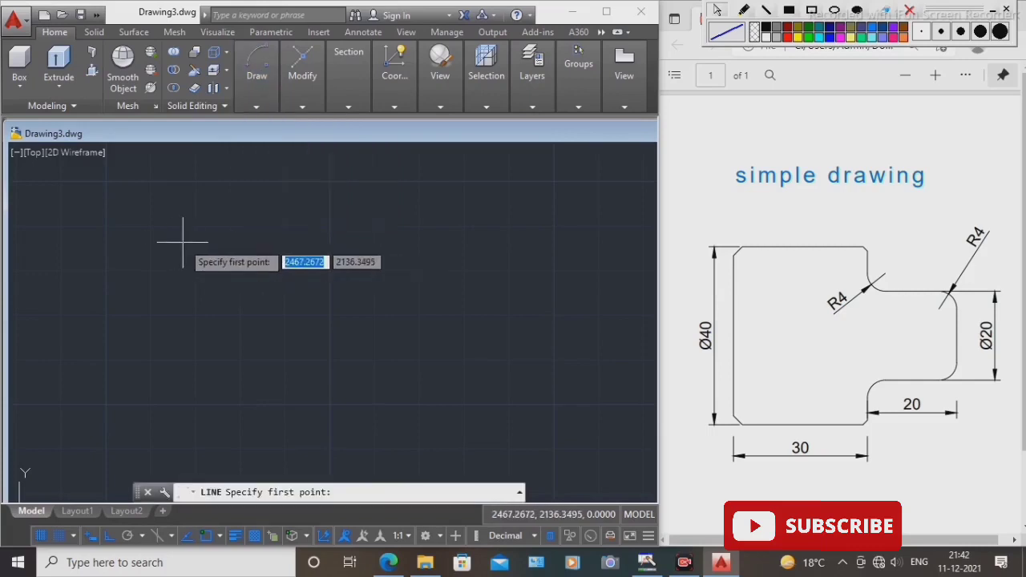
click(176, 235)
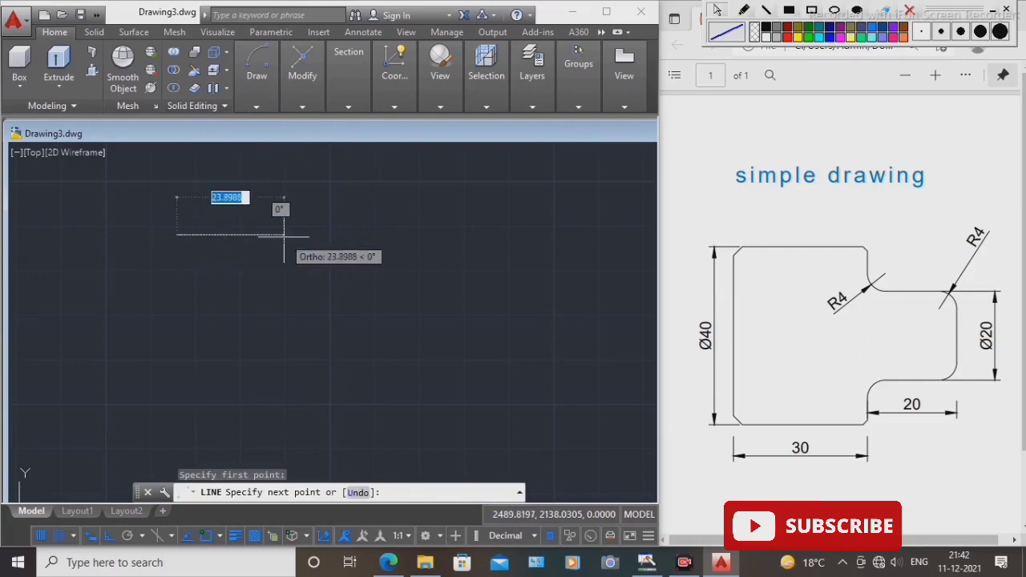
text(30)
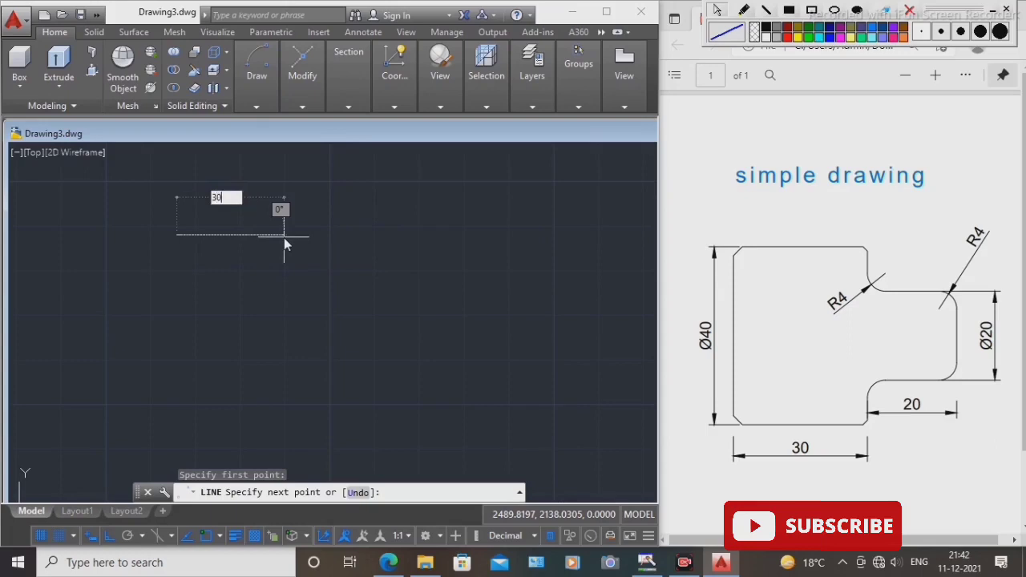
key(Return)
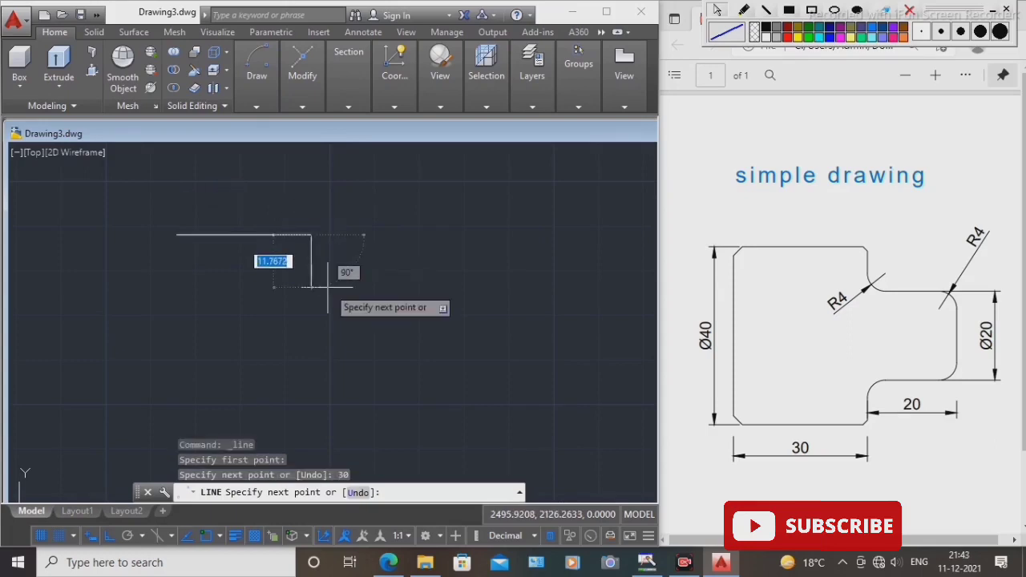
text(10)
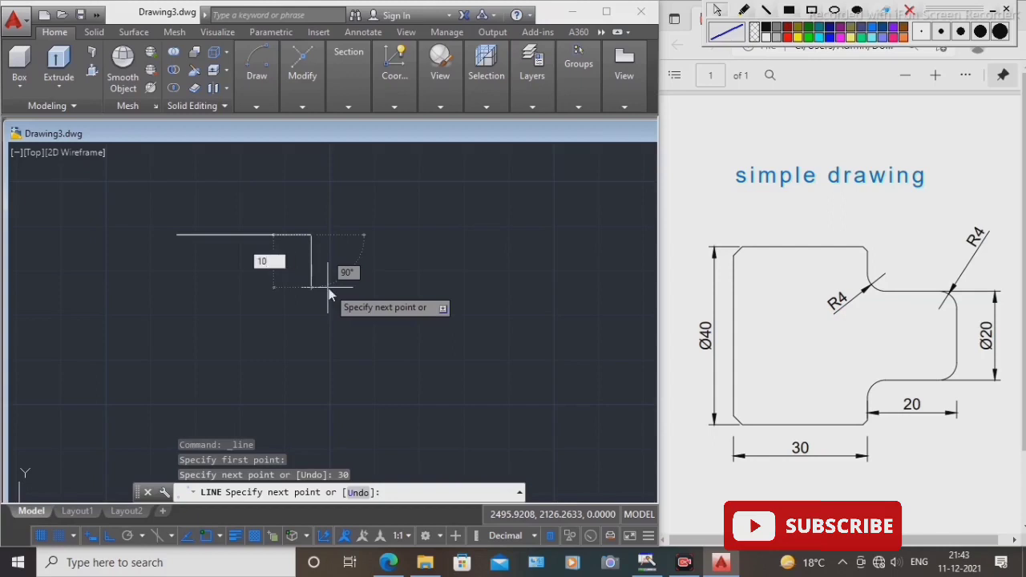
key(Return)
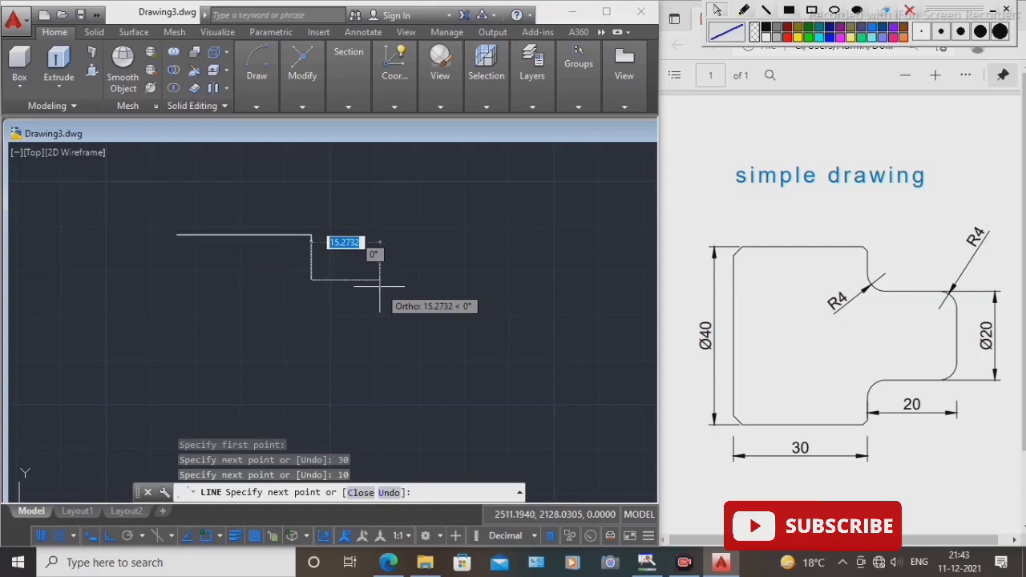
text(20)
key(Return)
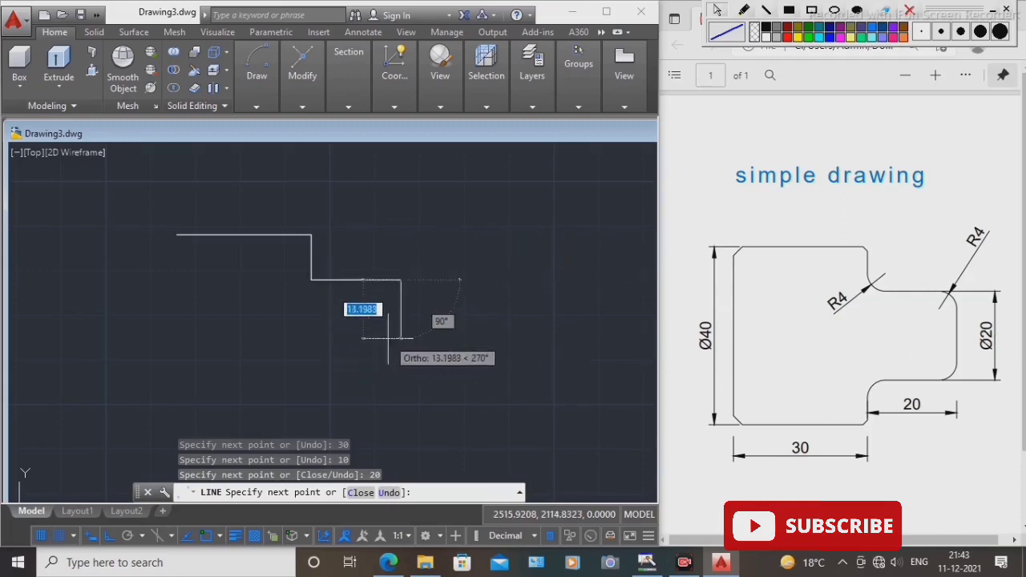
text(20)
key(Return)
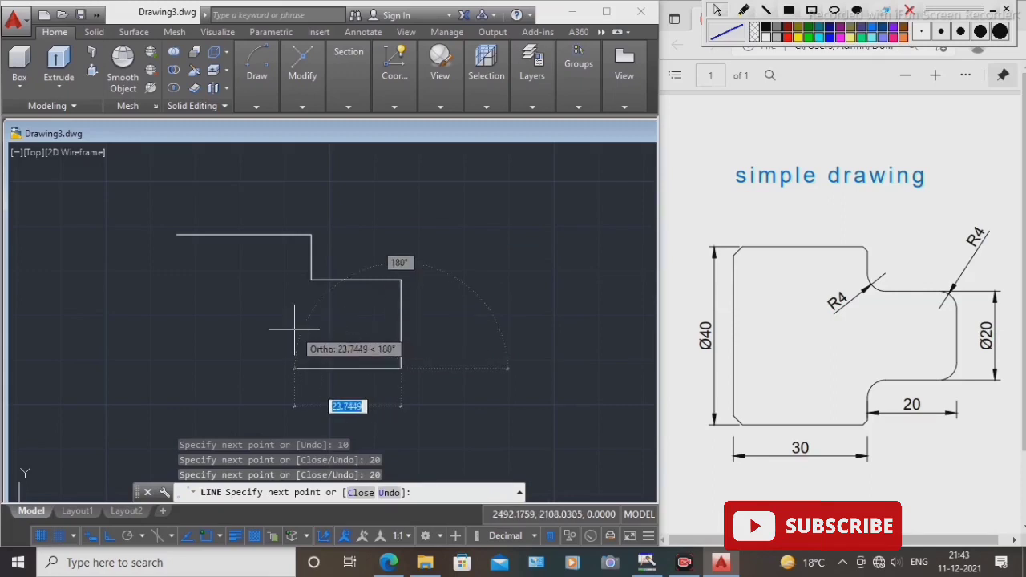
text(20)
key(Return)
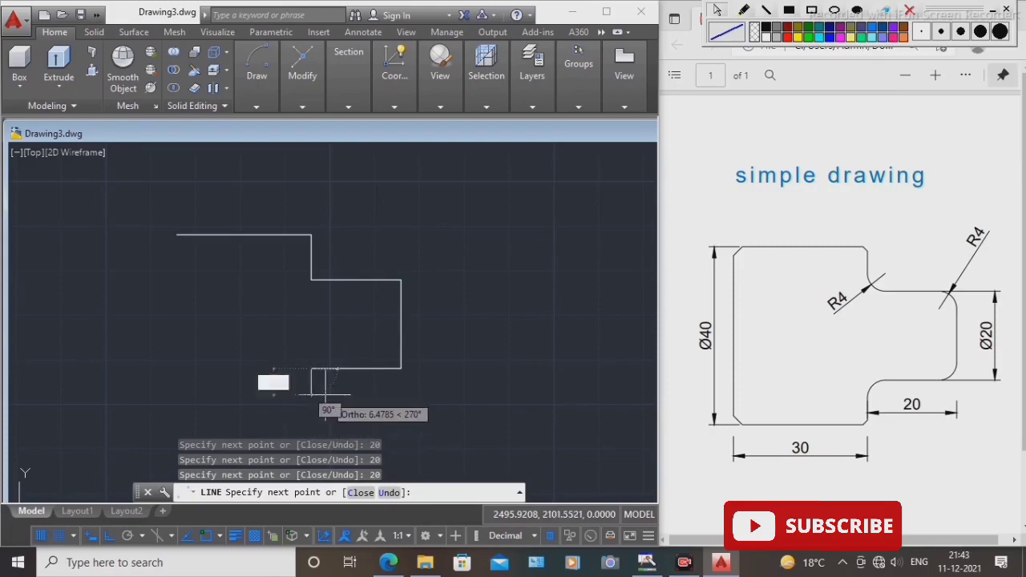
- Finish the outline with the 10, 30 and 40 edges and end the line
middle_drag(325, 395, 324, 355)
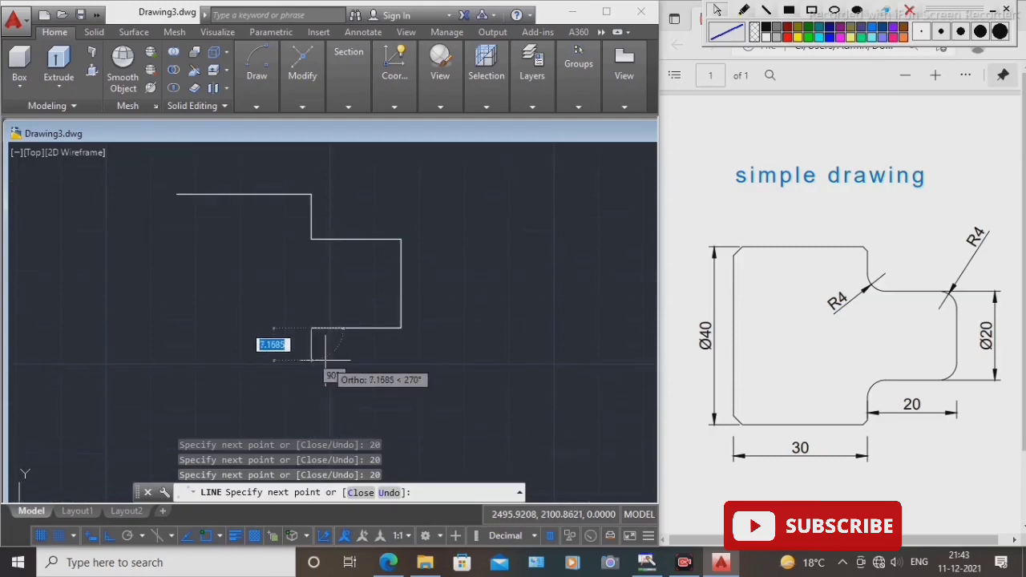
text(10)
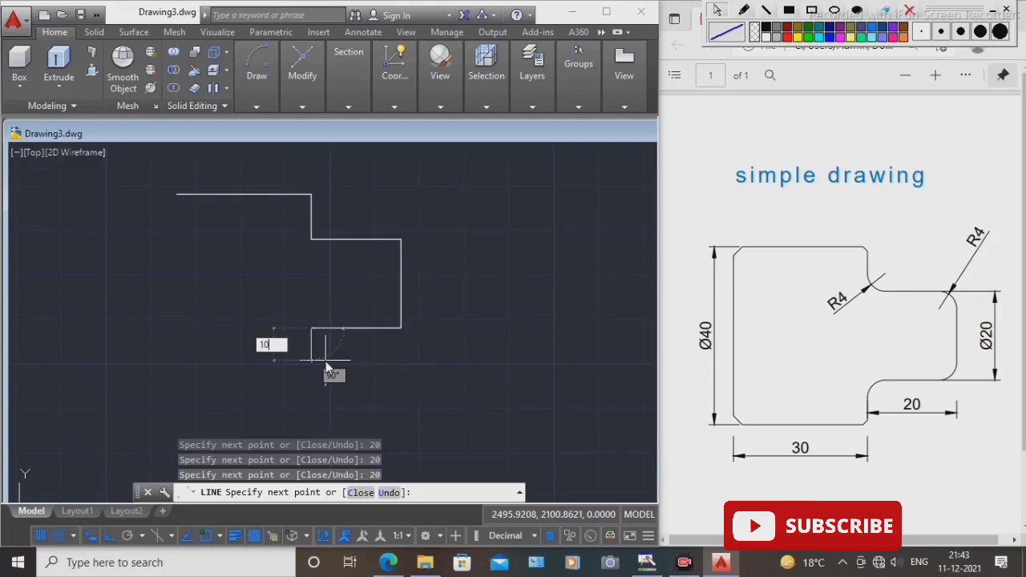
key(Return)
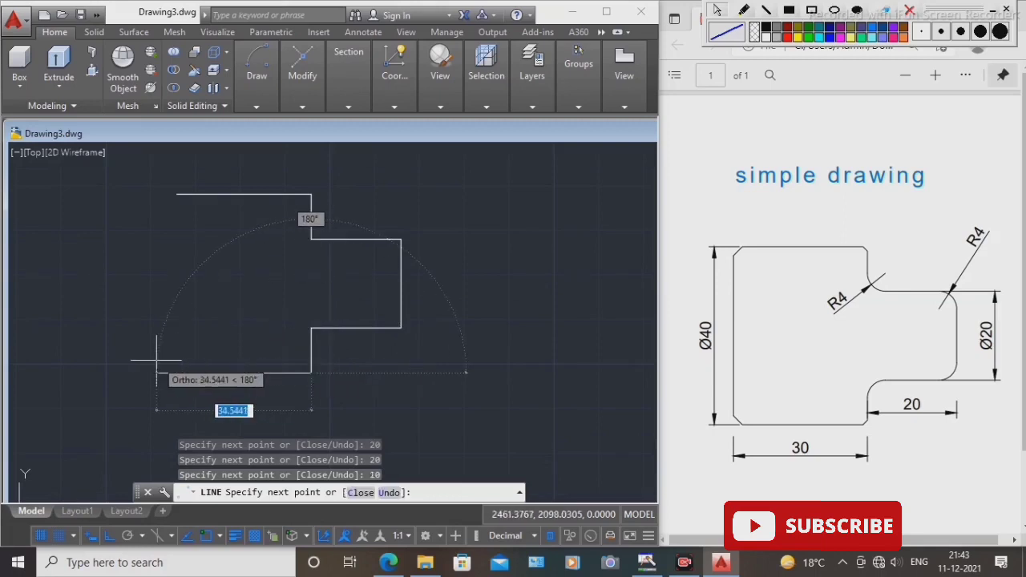
text(30)
key(Return)
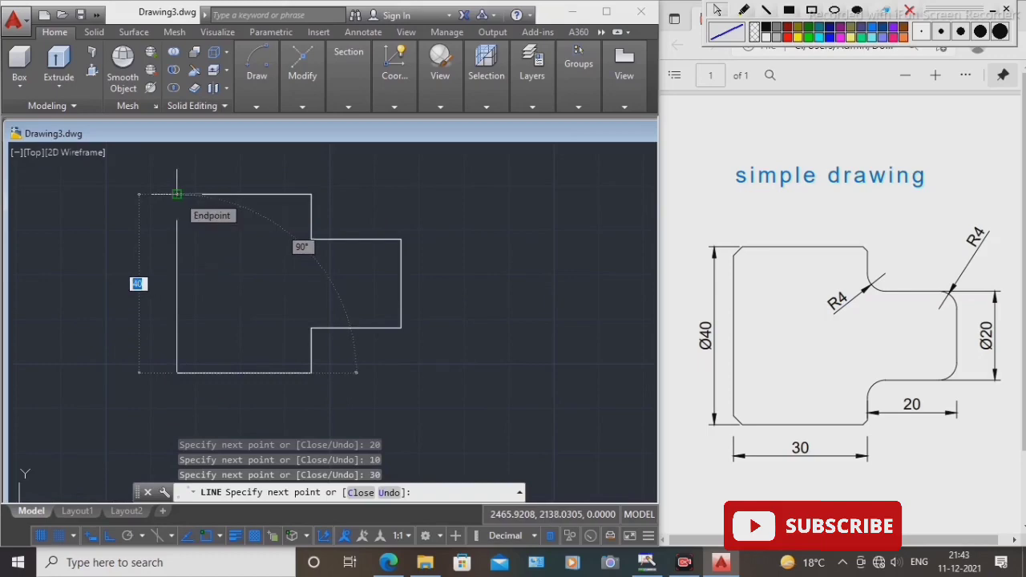
text(4)
key(Return)
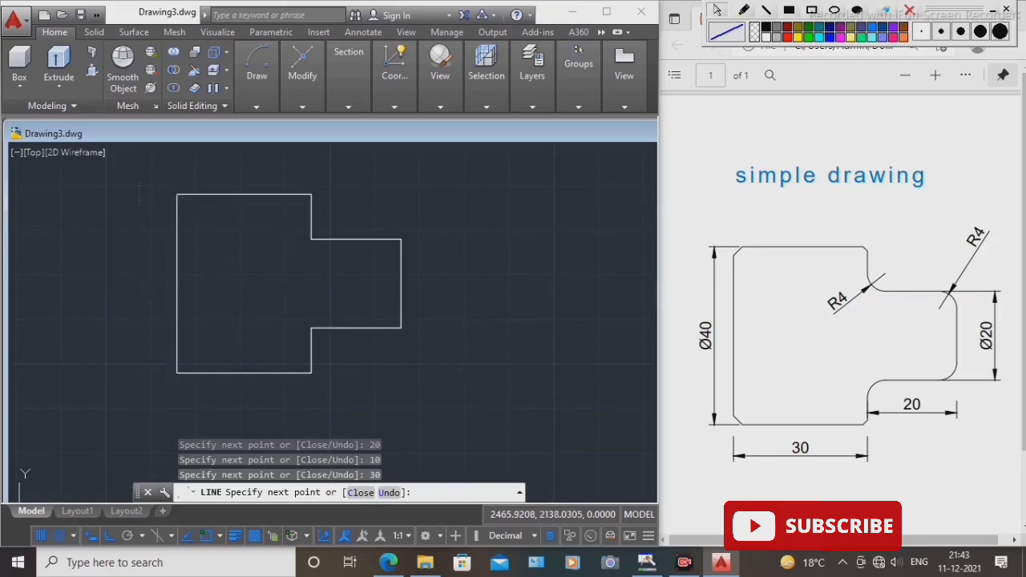
right_click(206, 230)
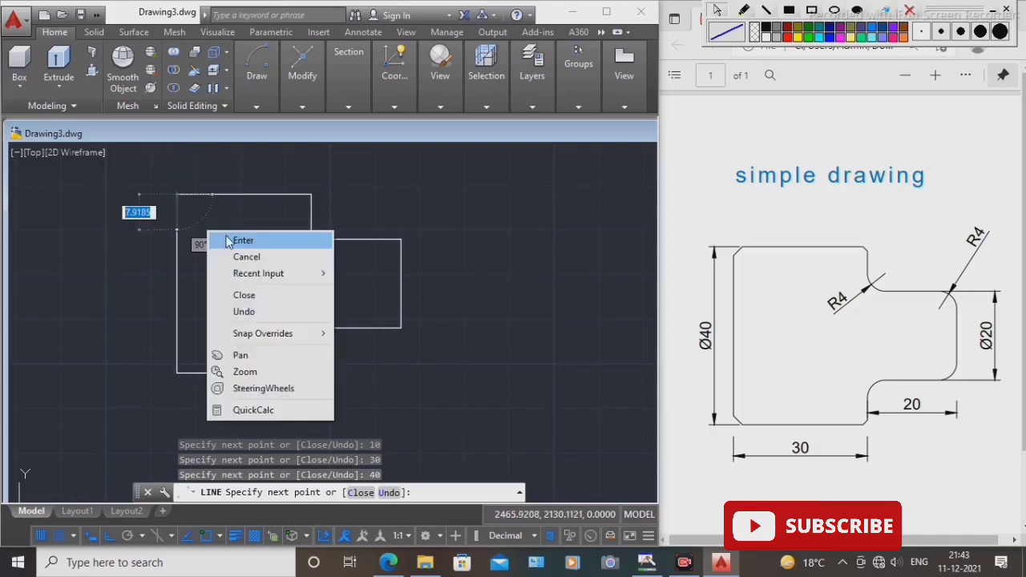
click(240, 241)
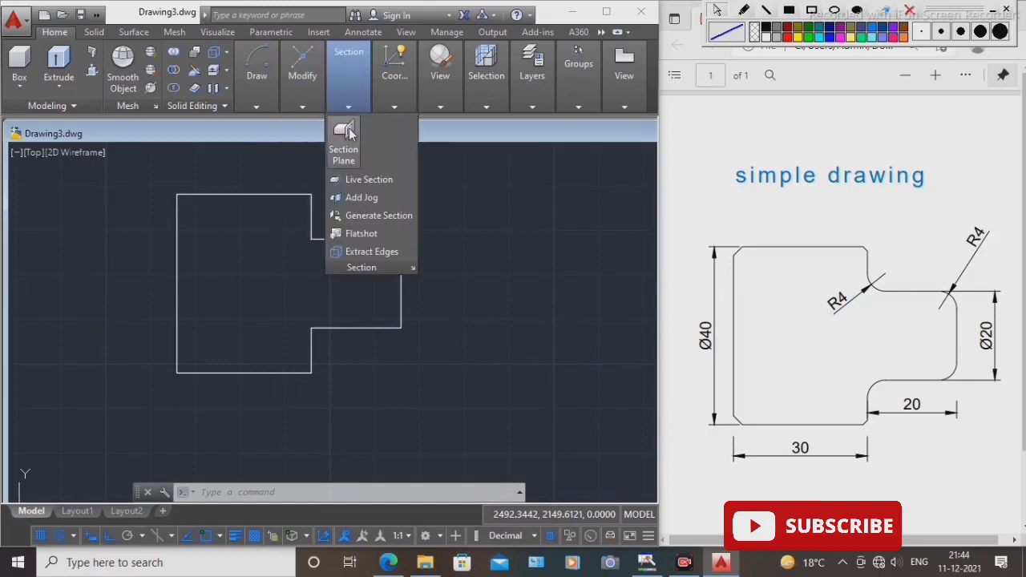
- Set the fillet radius to 4 and round the step's top-right corner
mouse_move(305, 108)
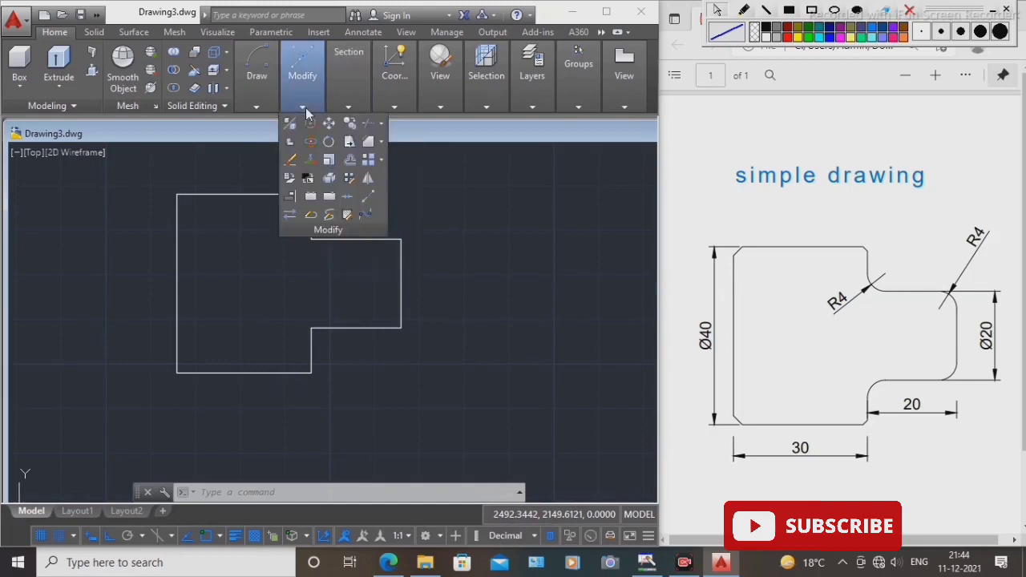
click(382, 142)
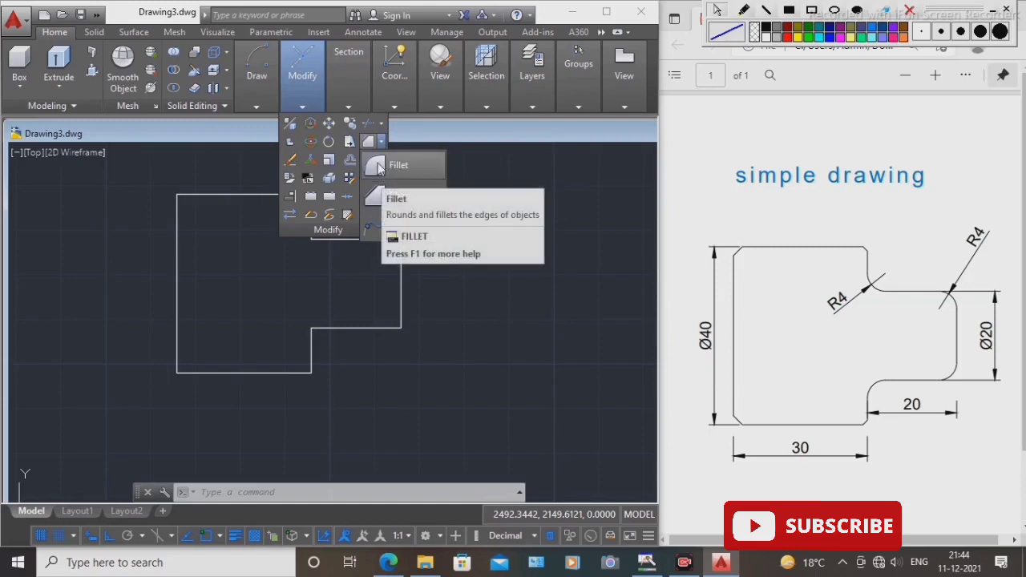
click(379, 167)
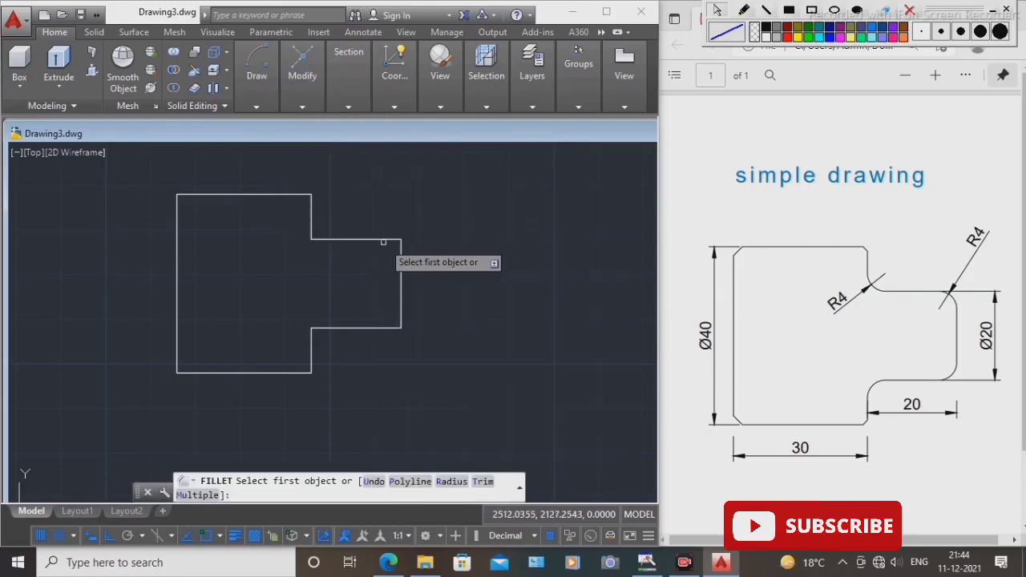
click(450, 482)
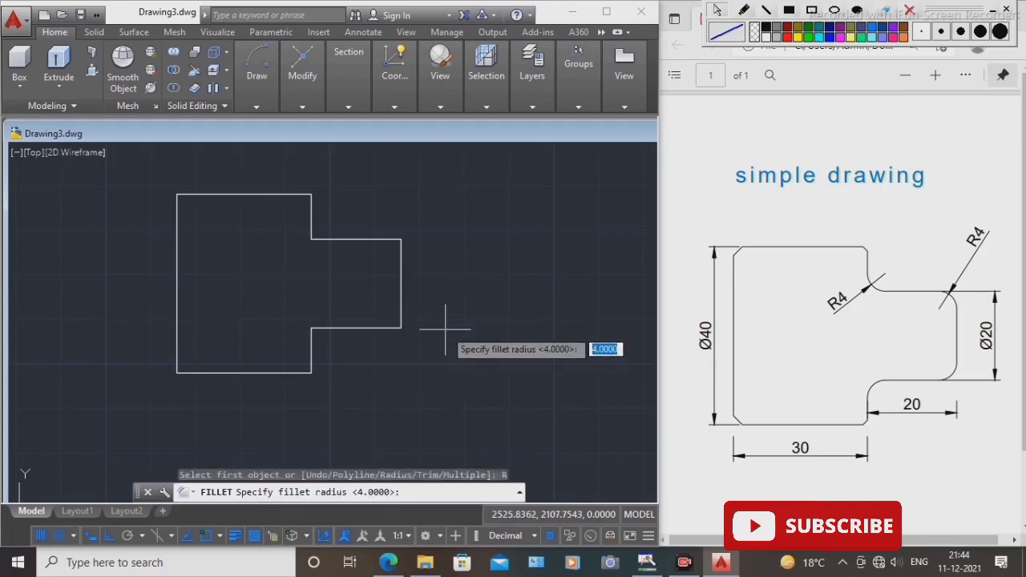
text(4.)
key(Return)
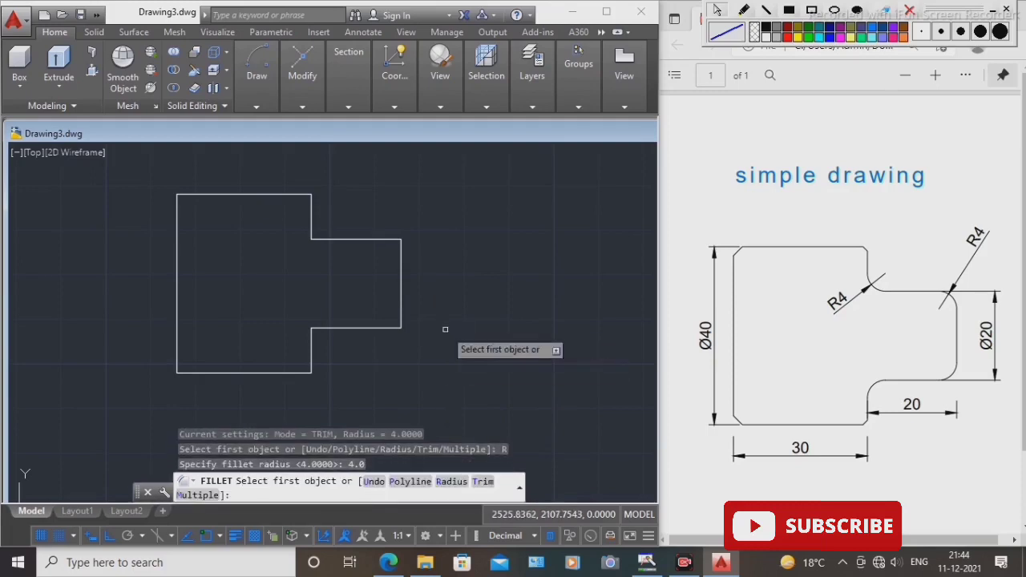
click(380, 243)
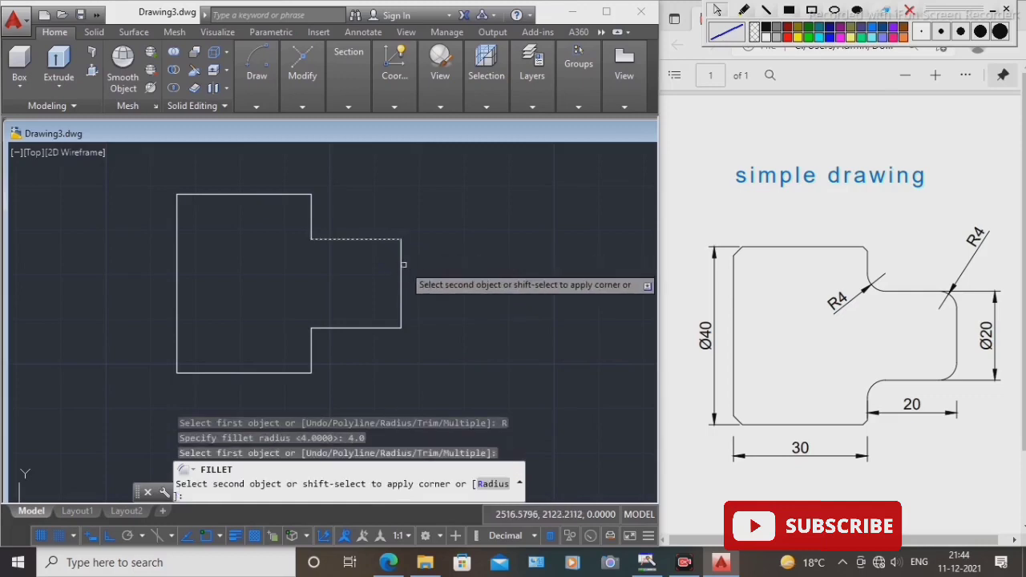
click(401, 265)
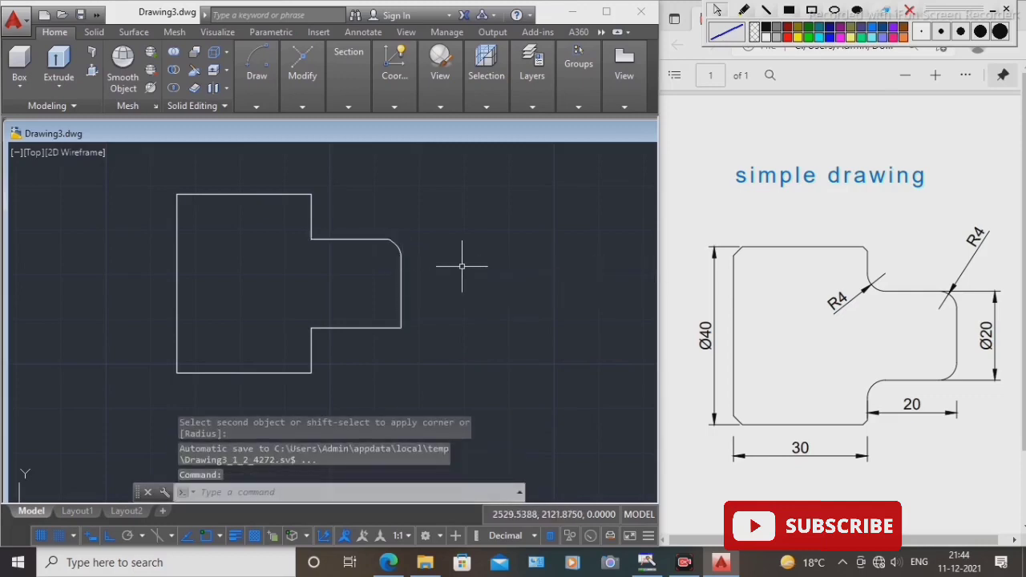
- Round the step's bottom-right, top-left and bottom-left corners with R4 fillets
key(Return)
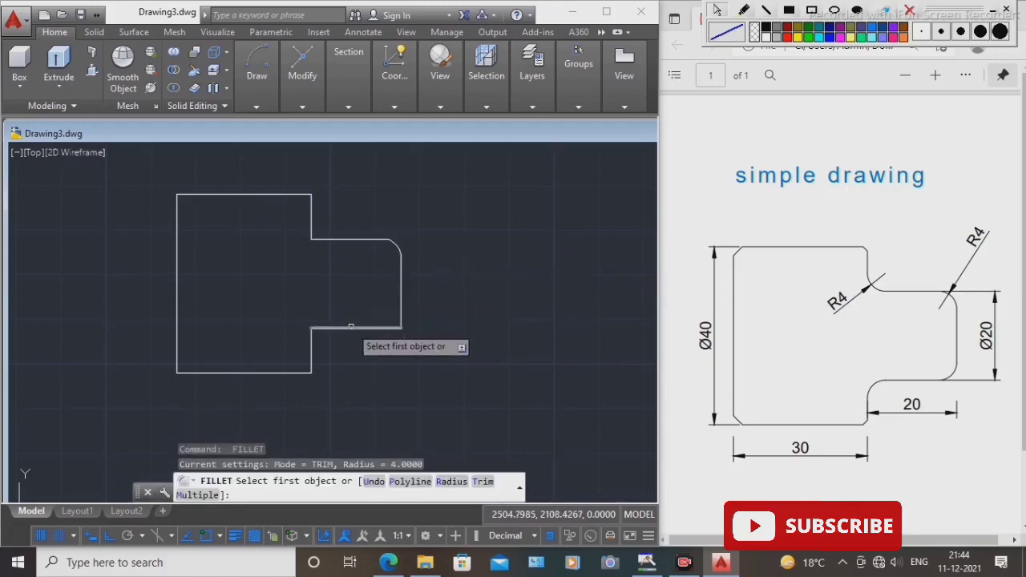
click(350, 326)
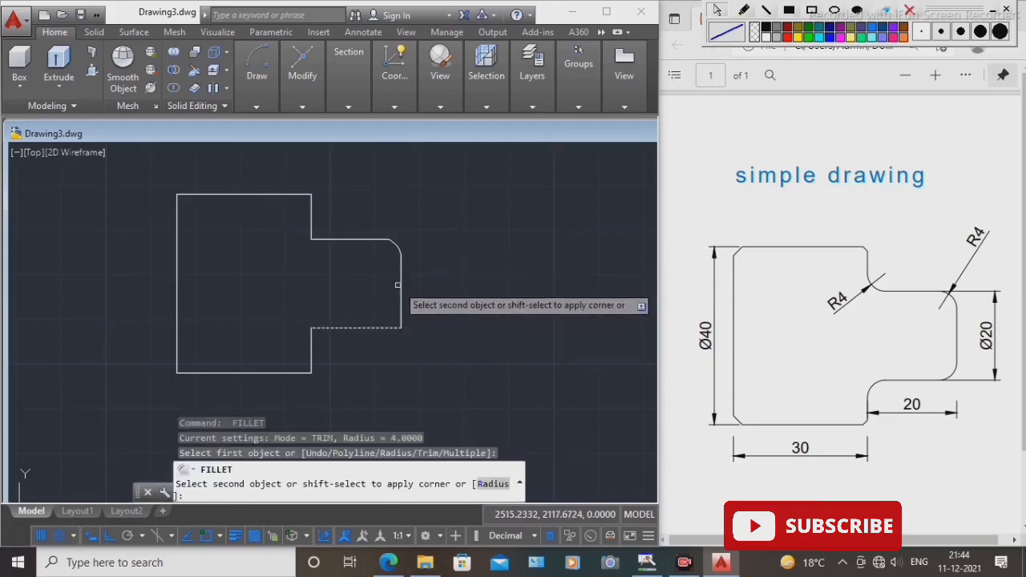
click(399, 292)
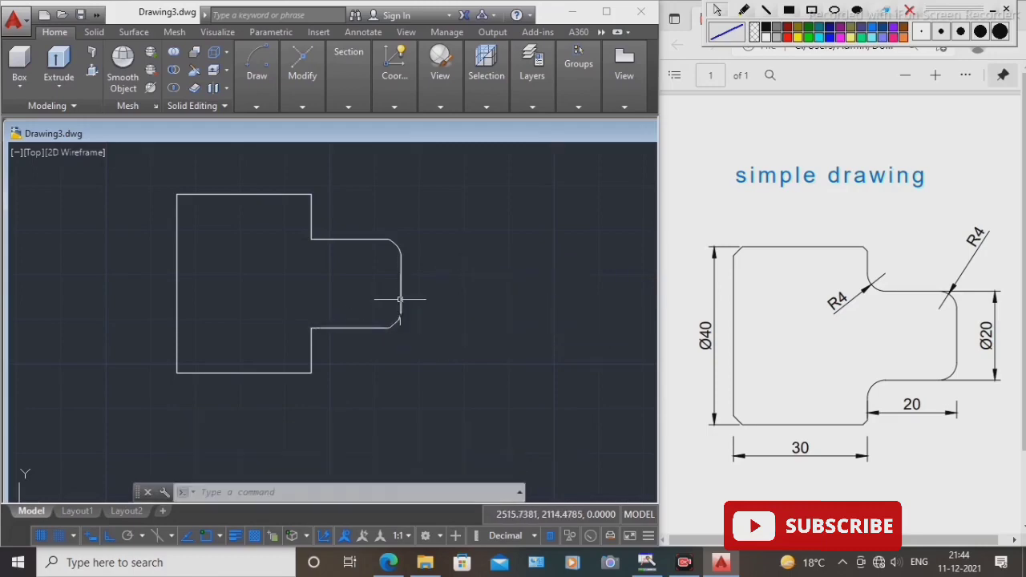
key(Return)
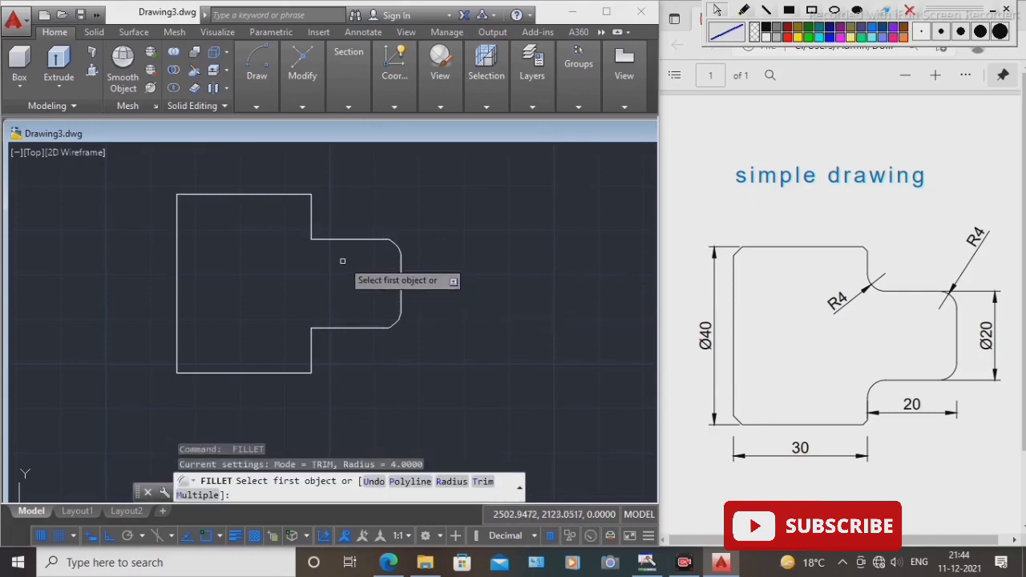
click(323, 238)
click(310, 212)
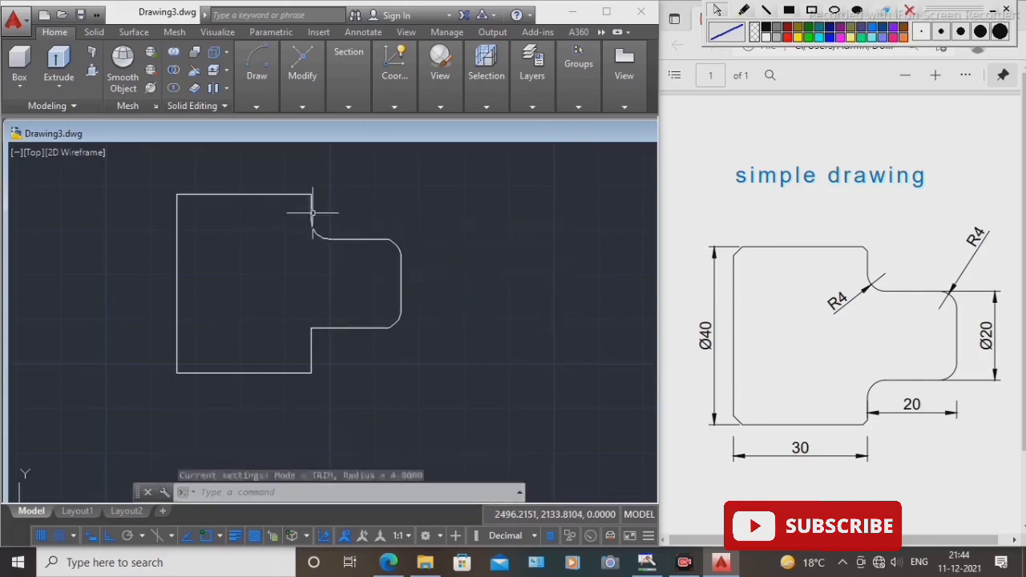
key(Return)
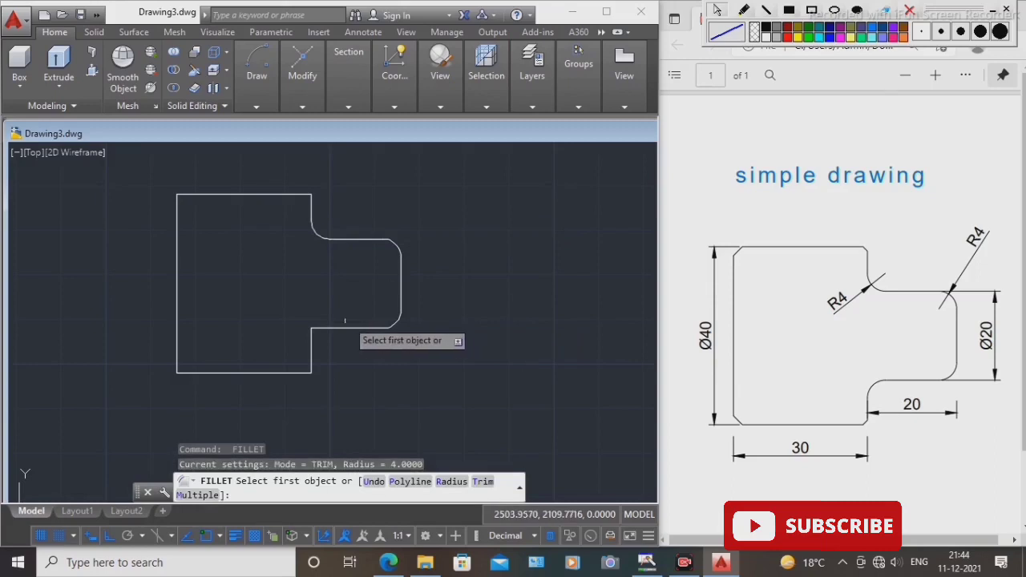
click(332, 328)
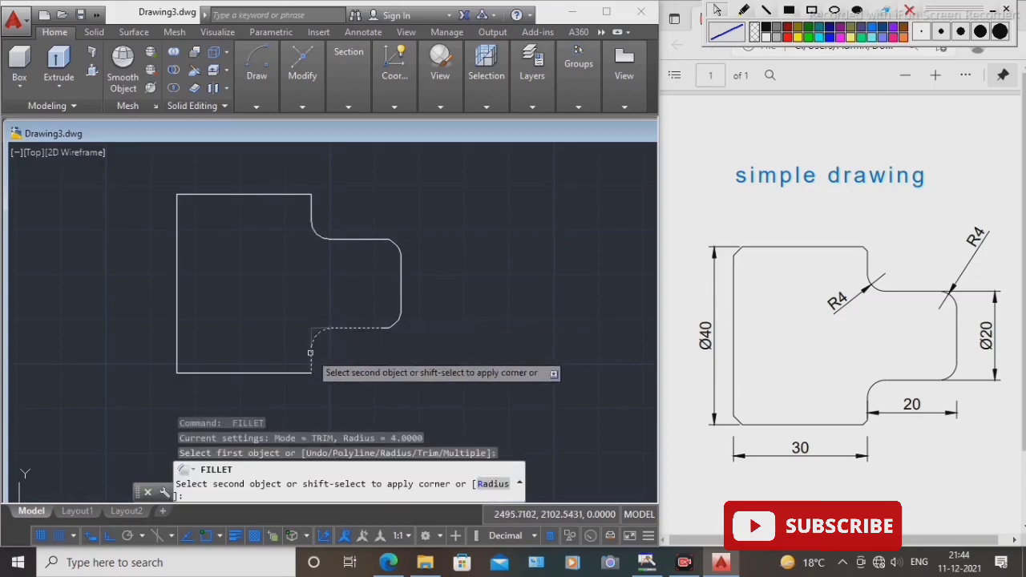
click(311, 350)
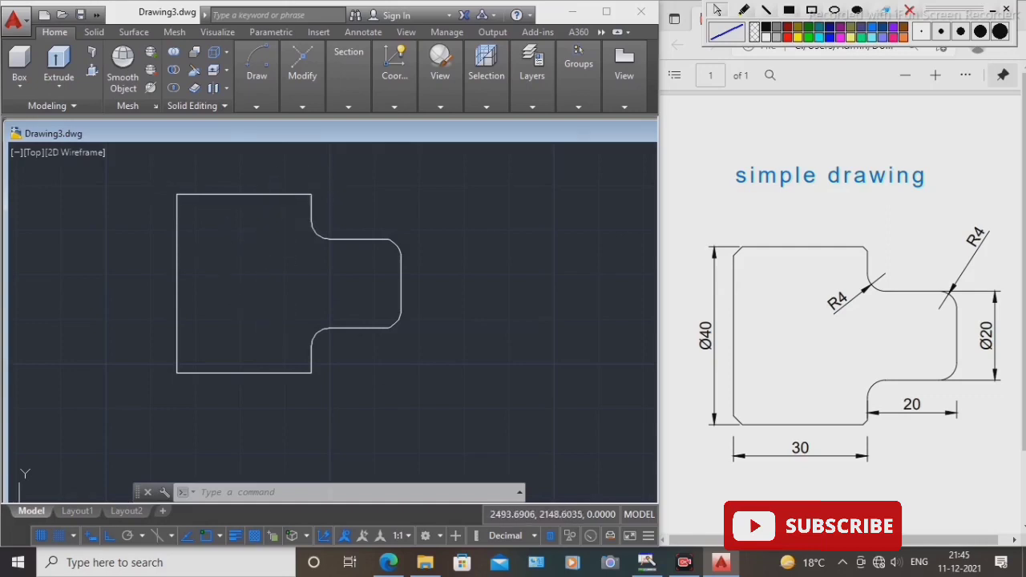
- Set both chamfer distances to 2.0 and chamfer the top-left outer corner
click(303, 103)
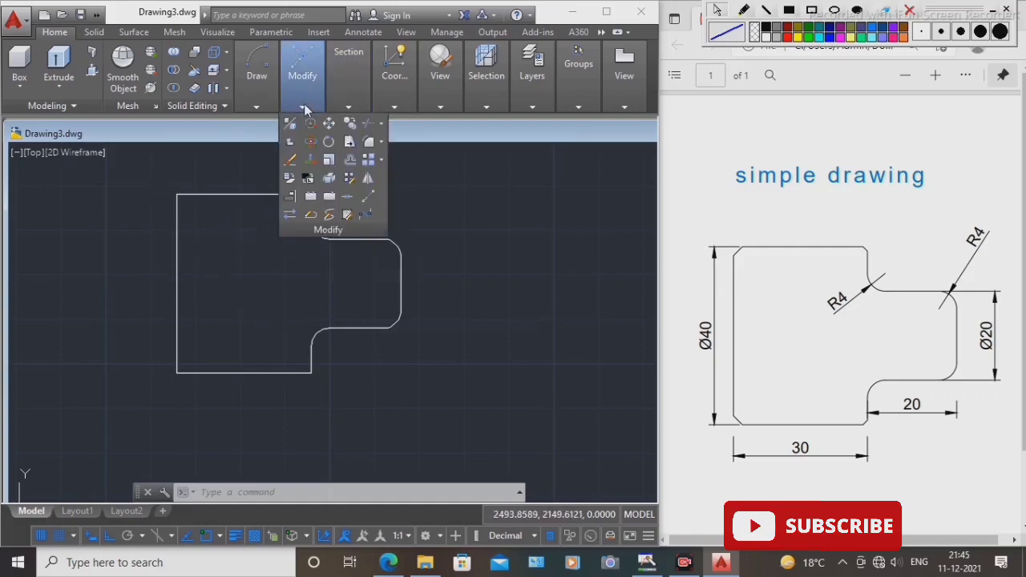
click(383, 144)
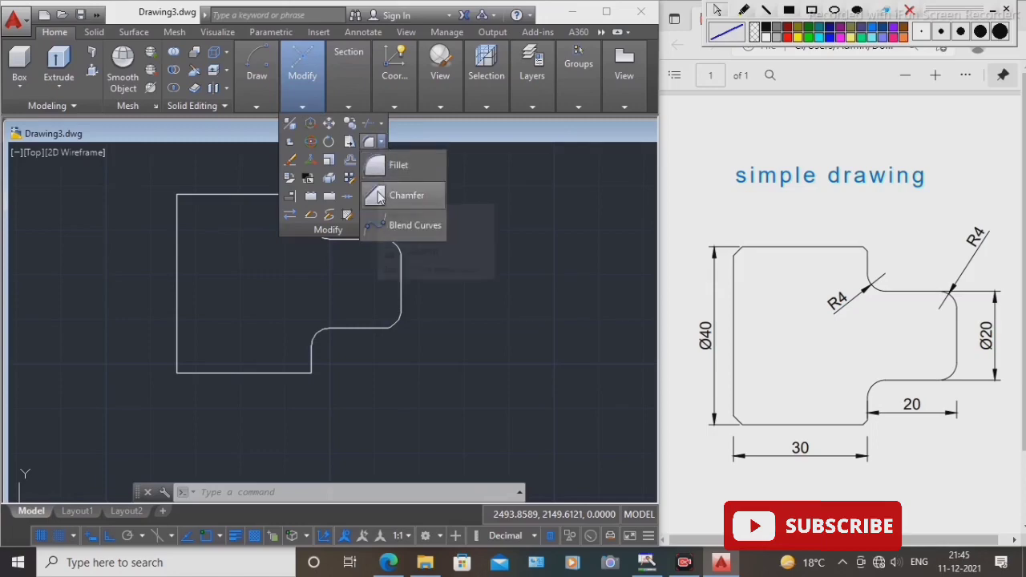
click(379, 196)
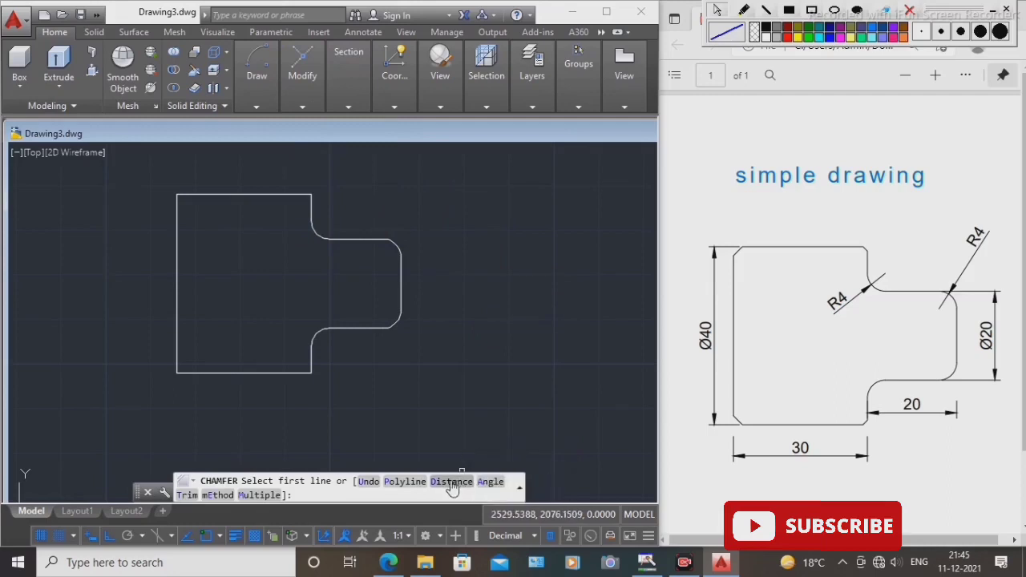
click(440, 211)
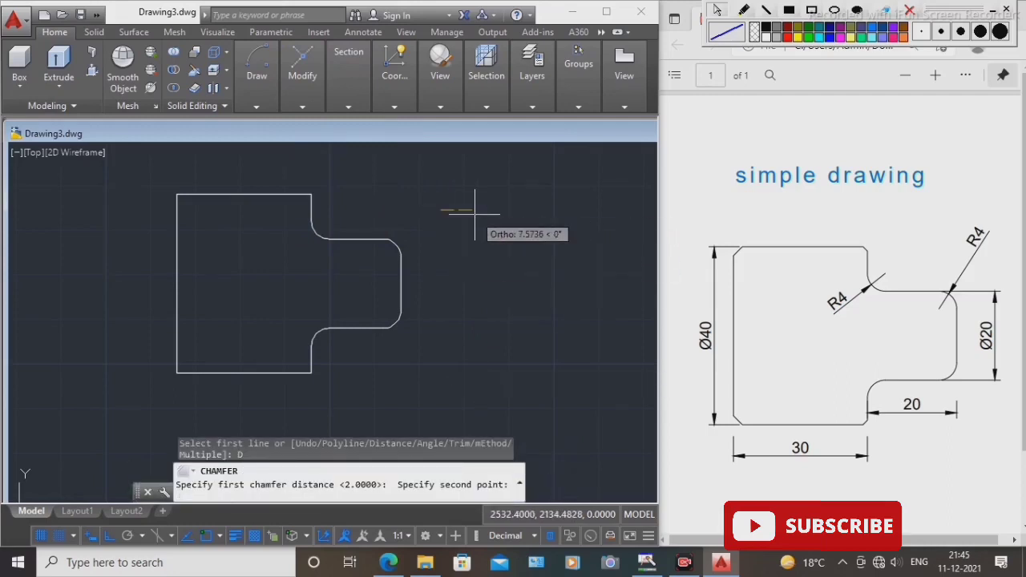
text(2.0)
key(Return)
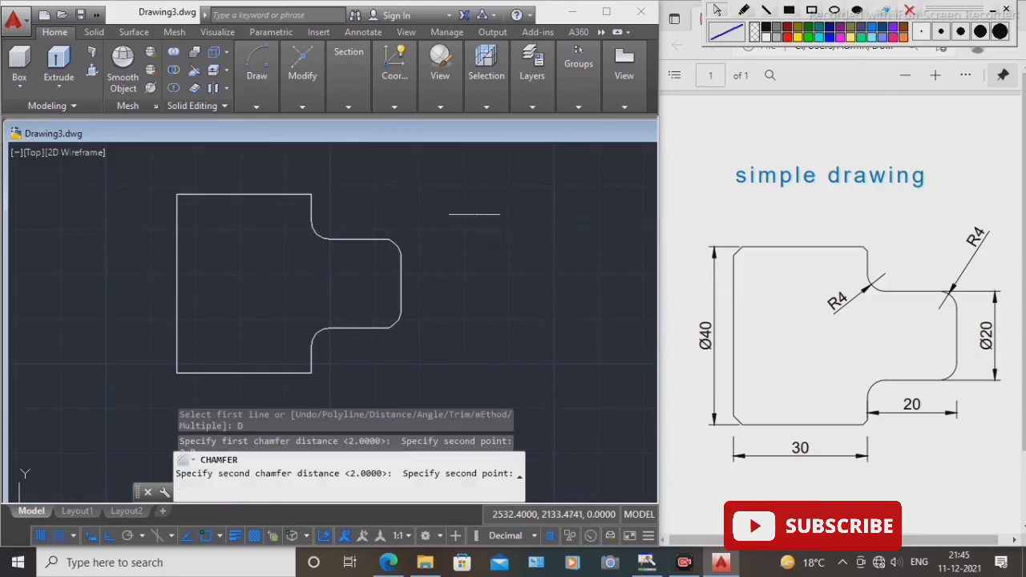
text(2.0)
key(Return)
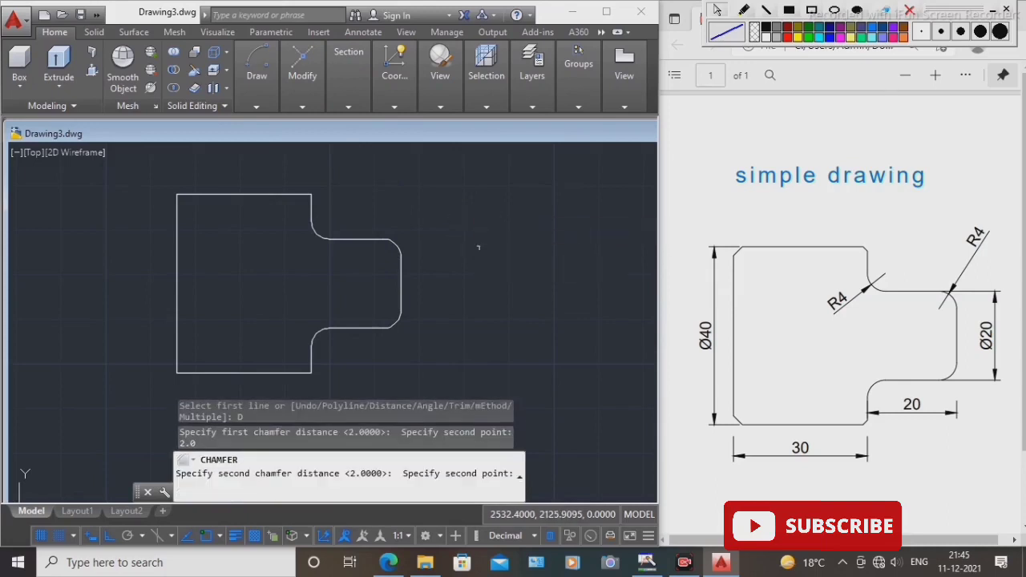
click(178, 226)
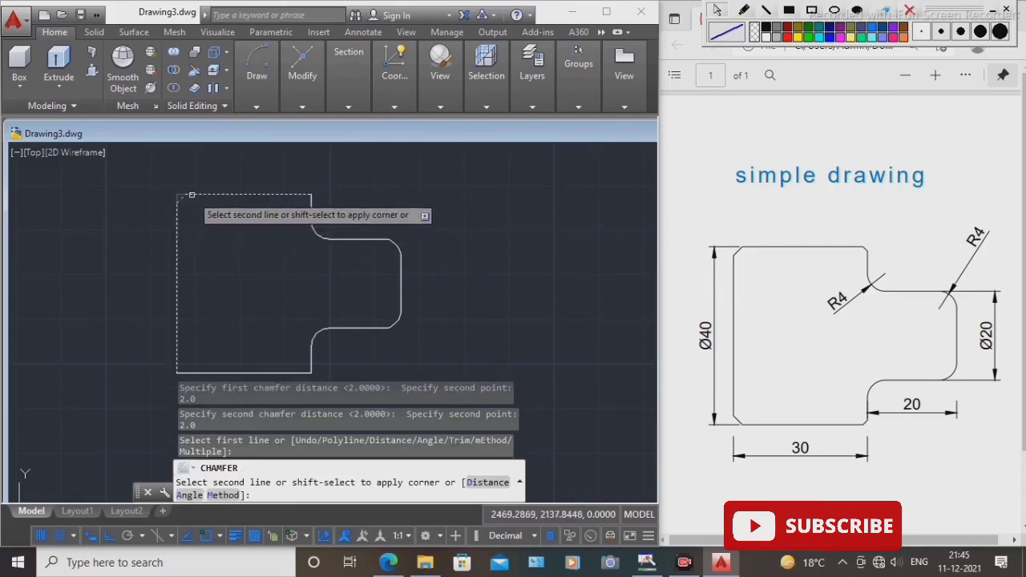
click(186, 195)
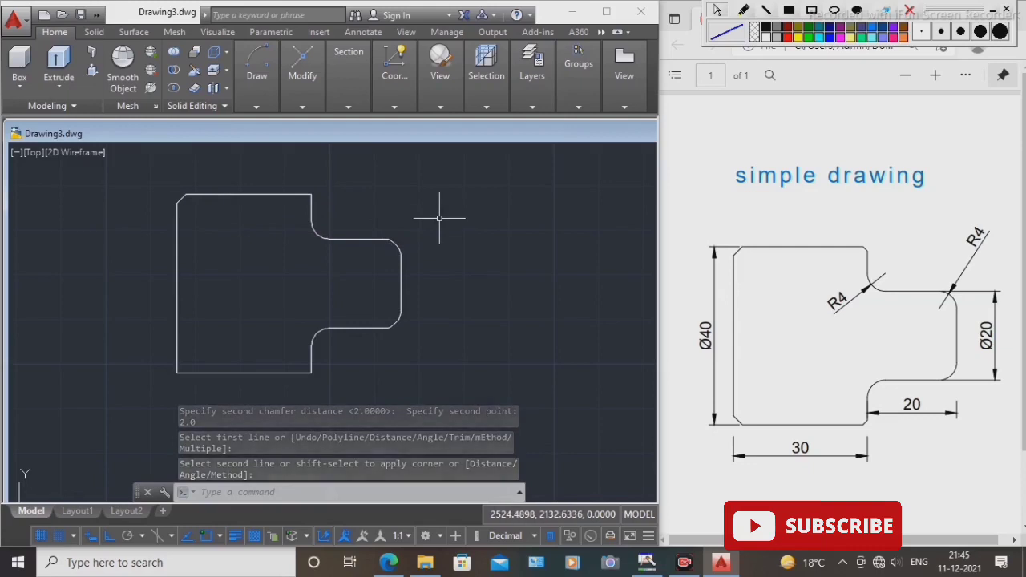
- Chamfer the bottom-left, top-right and bottom-right outer corners at 2×2
key(Return)
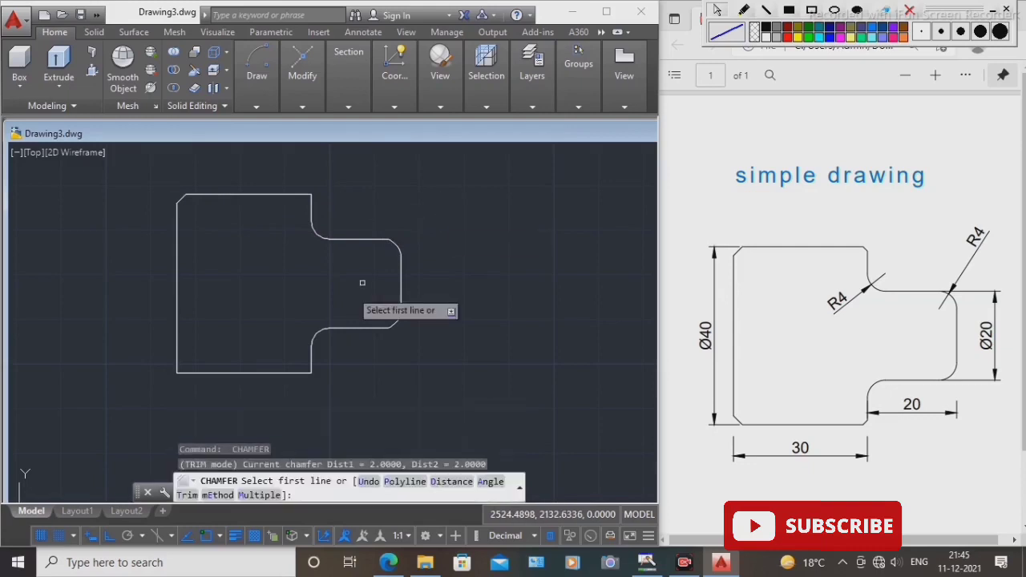
click(196, 373)
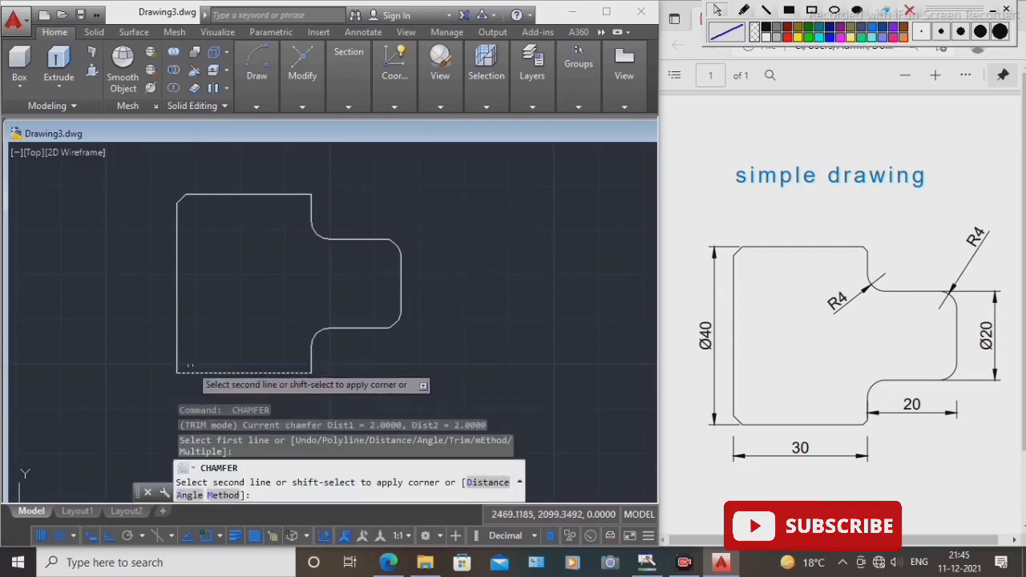
click(176, 350)
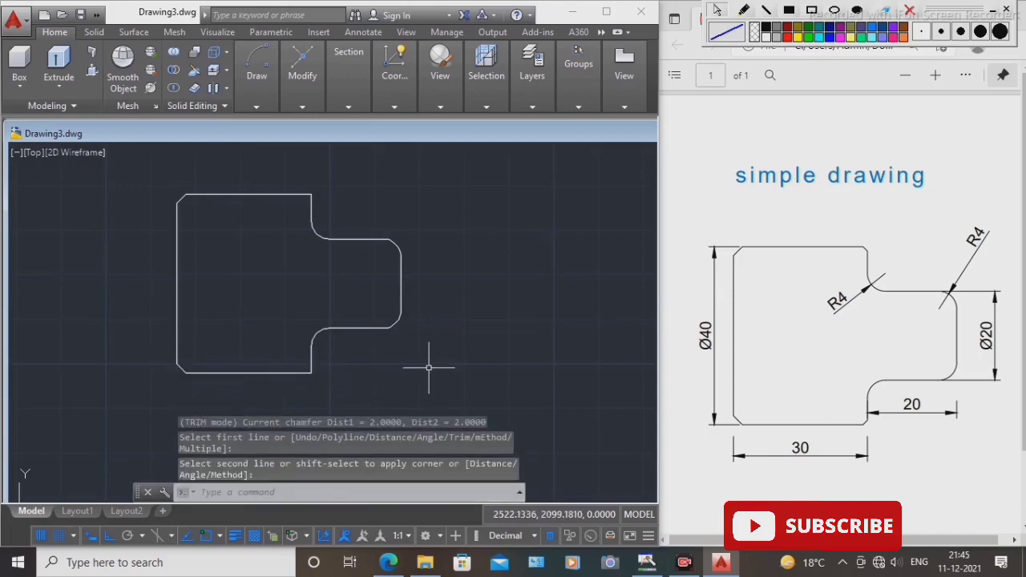
key(Return)
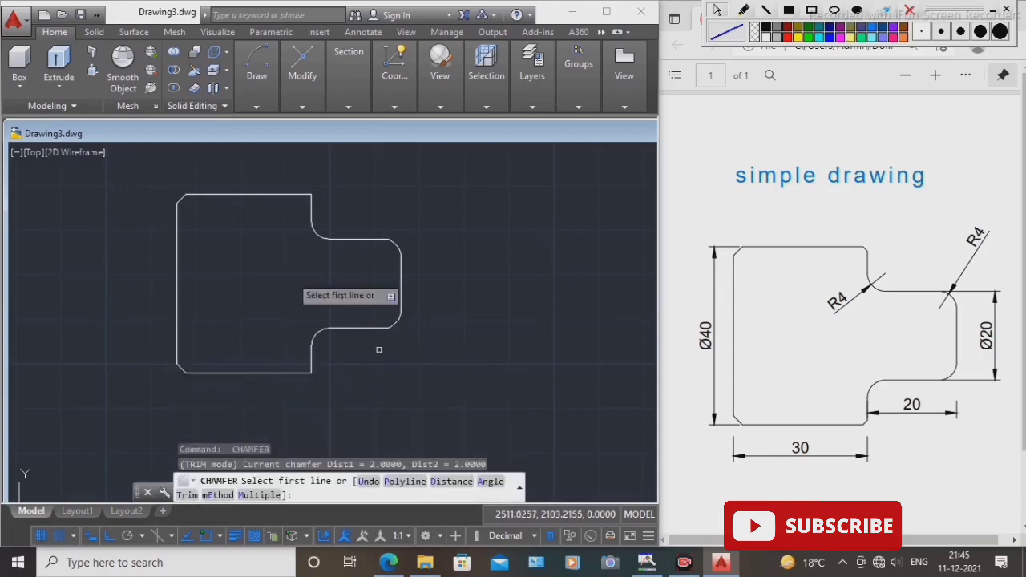
click(292, 195)
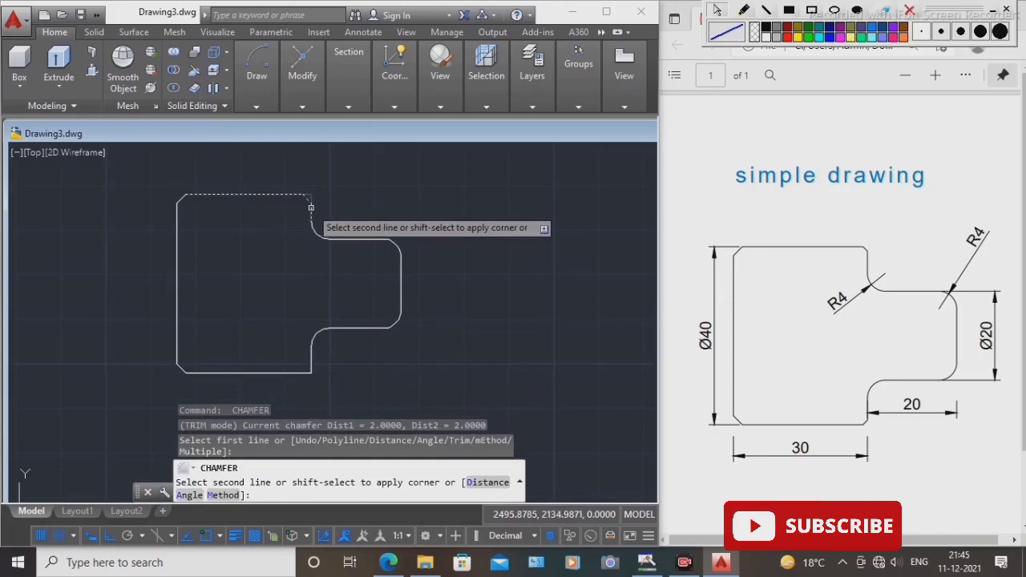
click(311, 208)
key(Return)
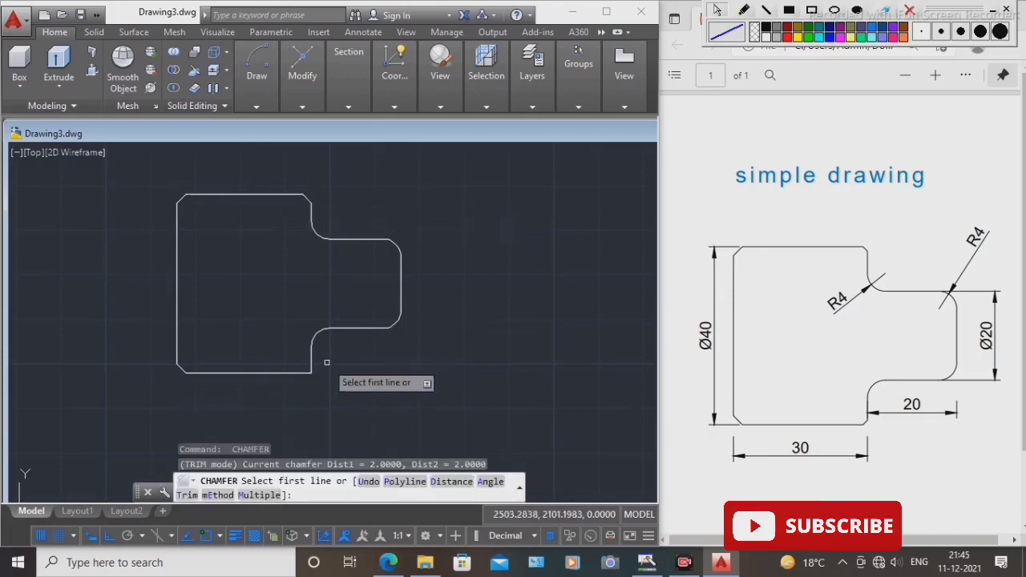
click(311, 359)
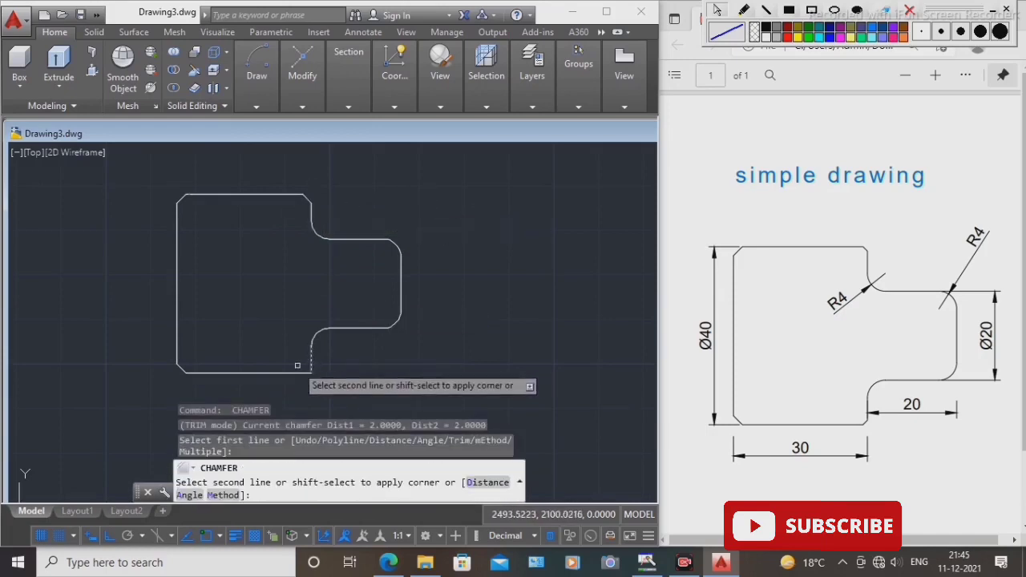
click(294, 373)
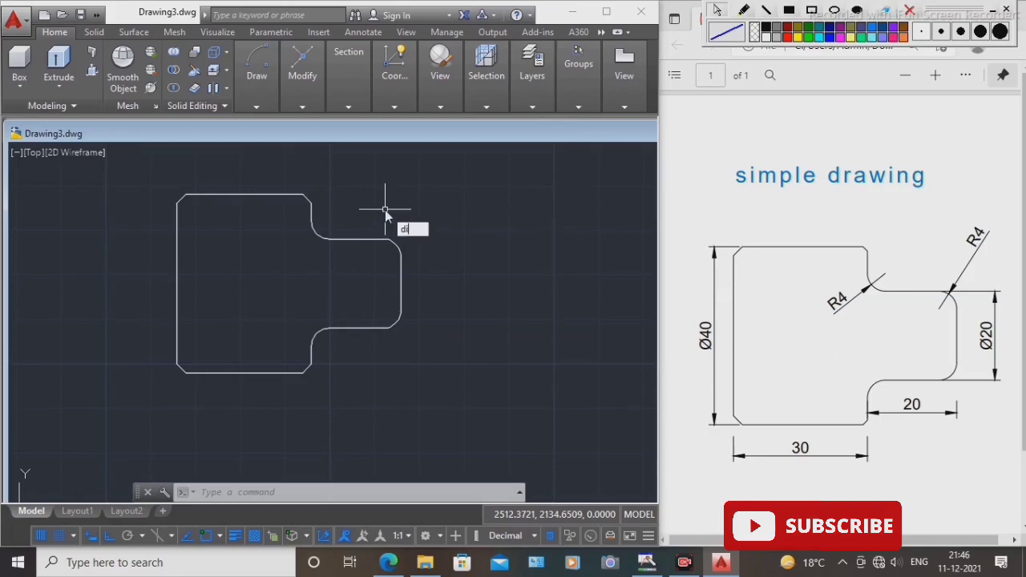
- Add vertical linear dimensions: 40 along the left edge and 20 across the right tab
text(m)
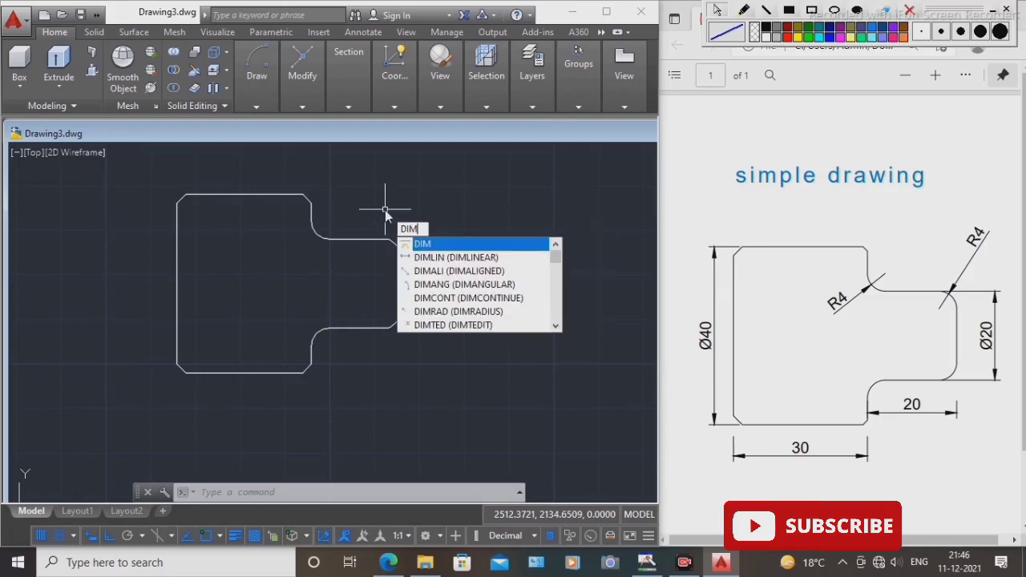
click(446, 258)
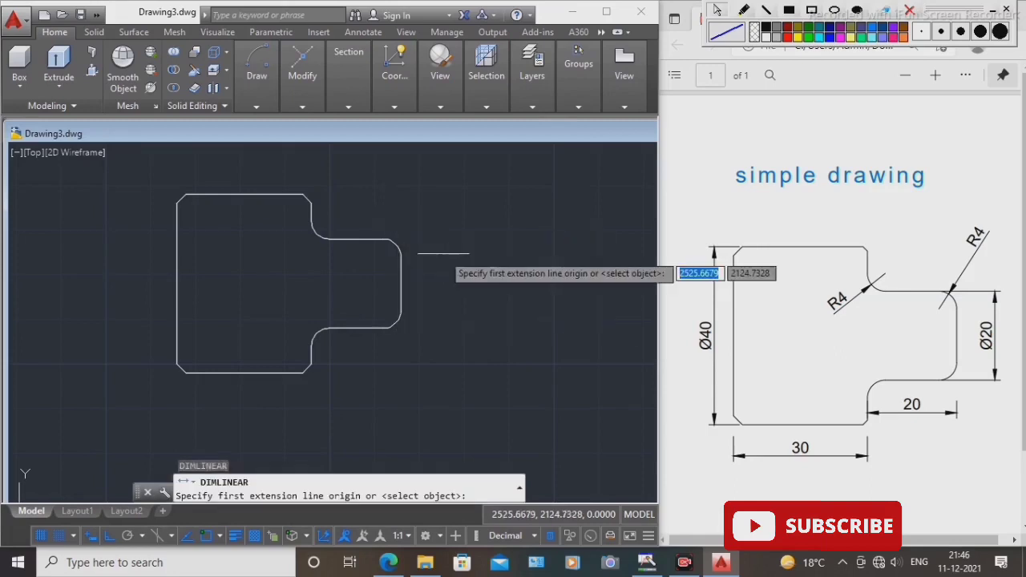
click(184, 195)
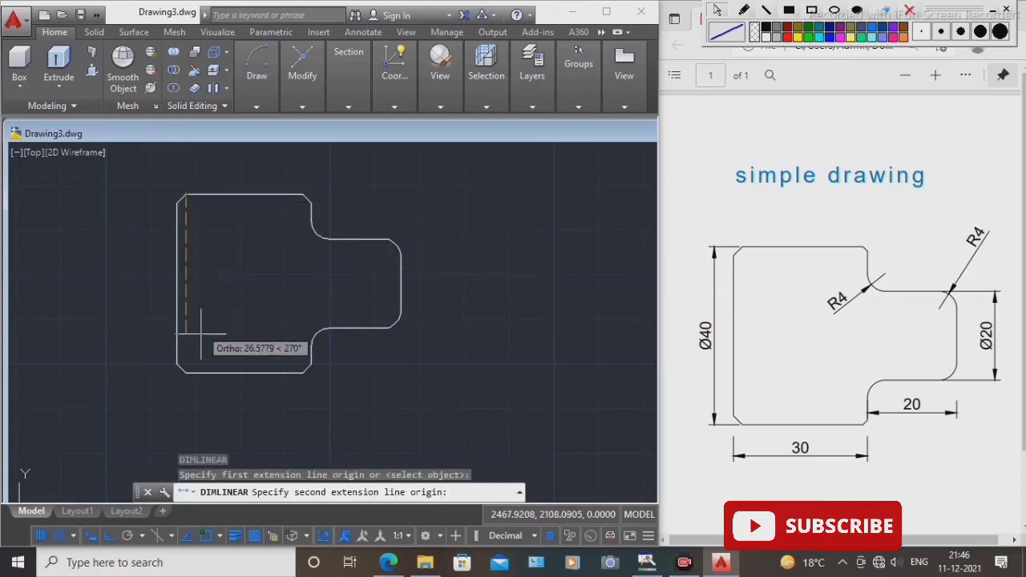
click(181, 371)
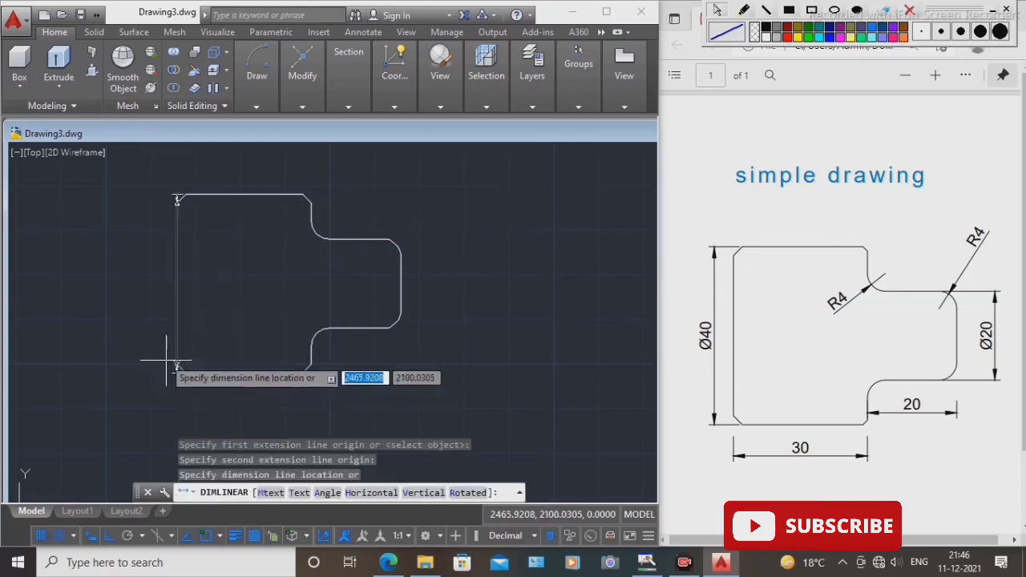
click(136, 296)
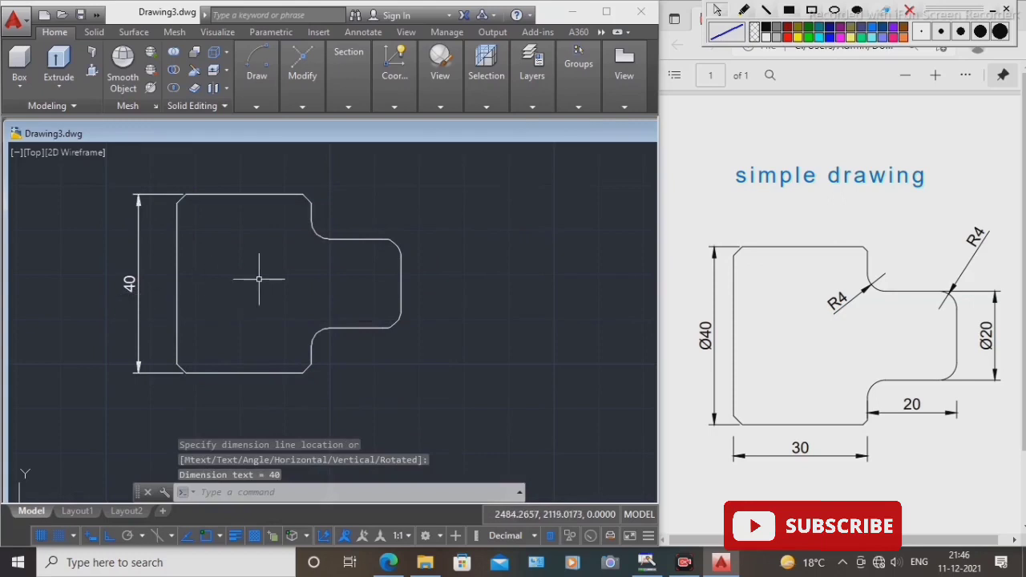
key(Return)
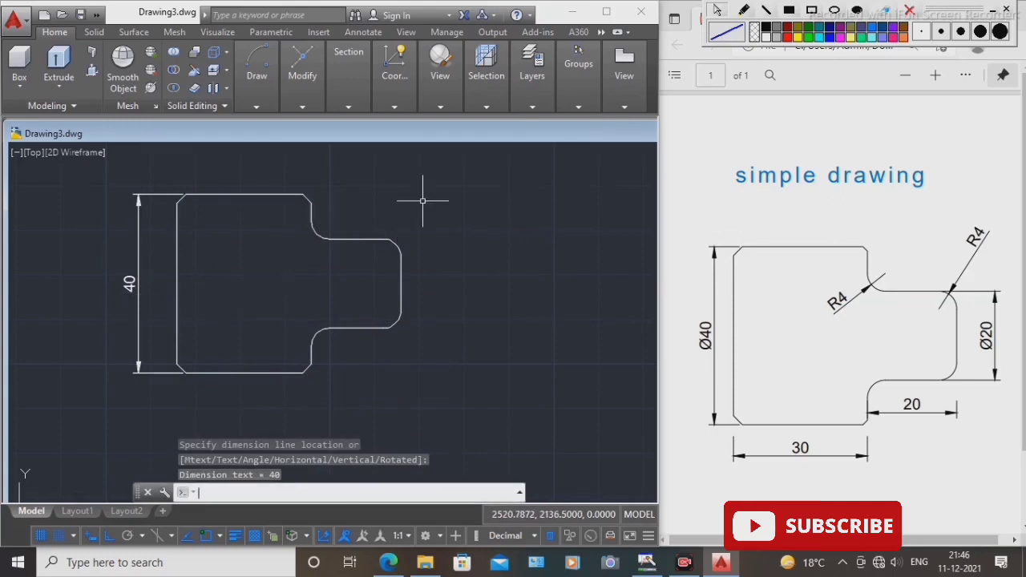
click(384, 238)
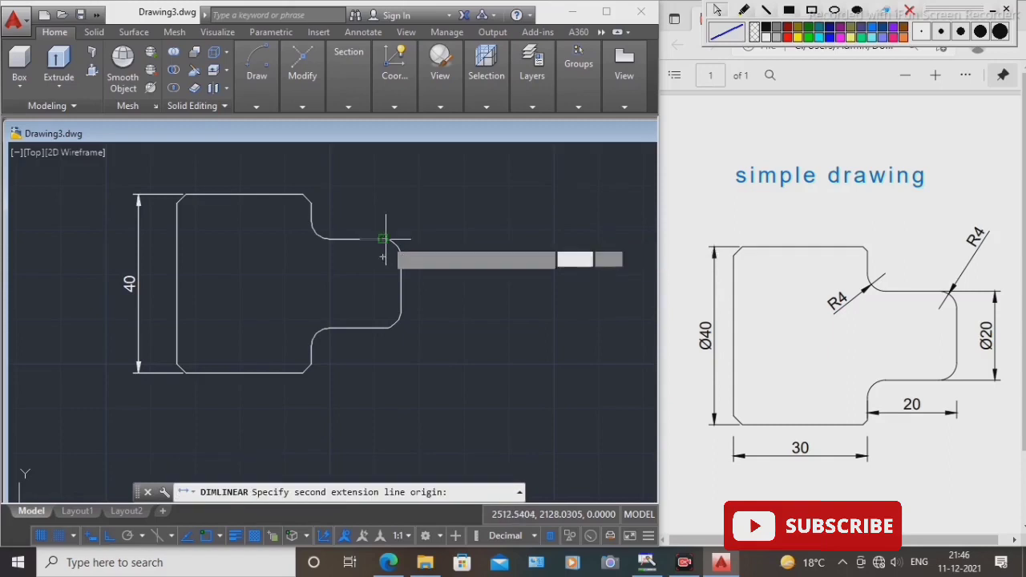
click(383, 328)
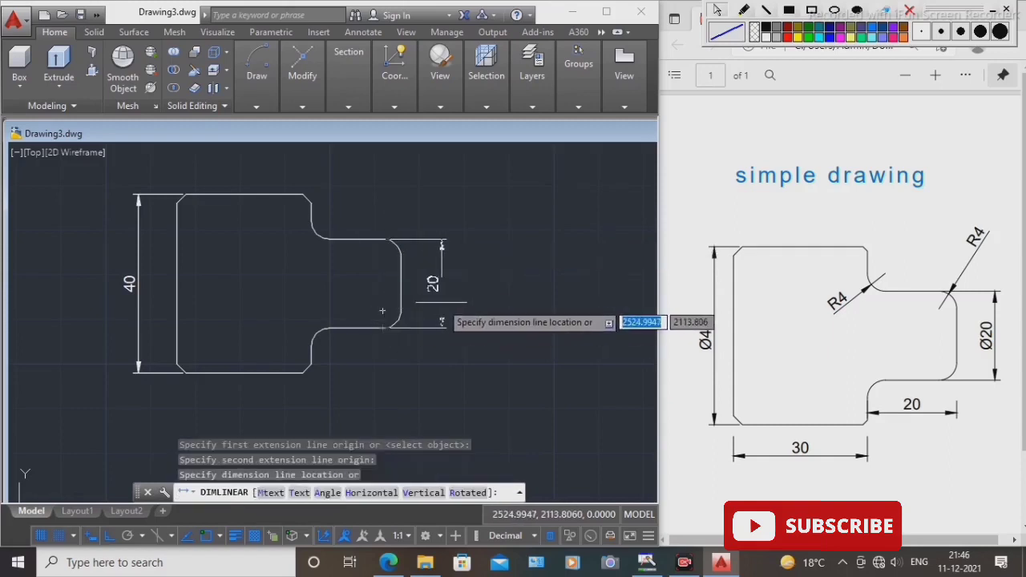
click(453, 310)
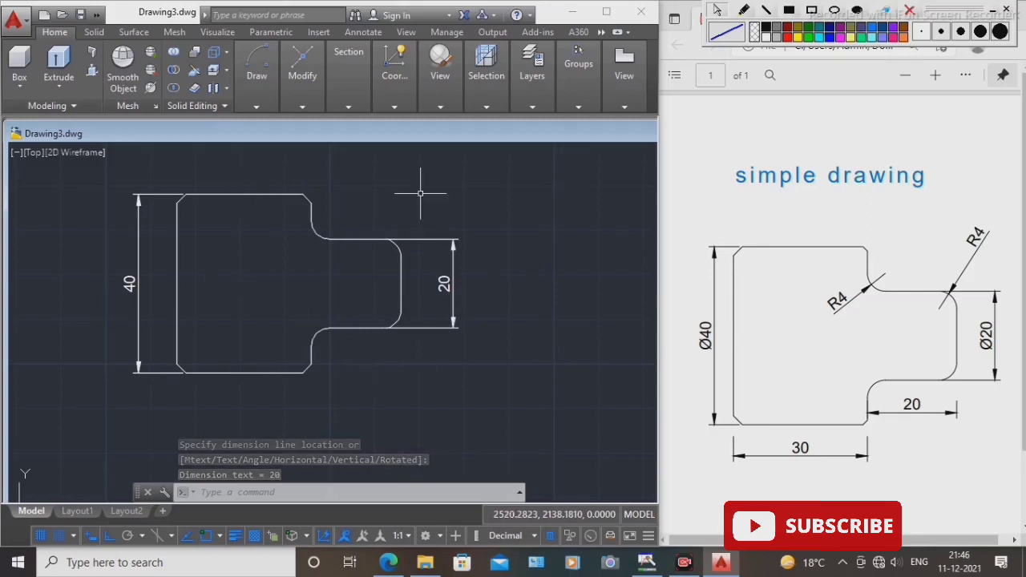
- Dimension the block's 30 bottom edge, then begin a dimension beneath the projection
key(Return)
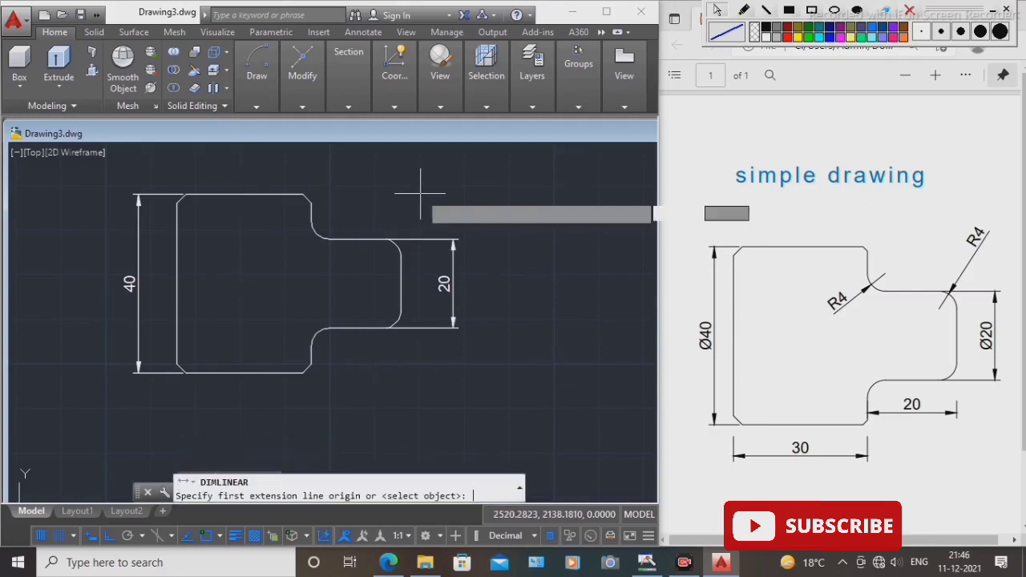
click(177, 365)
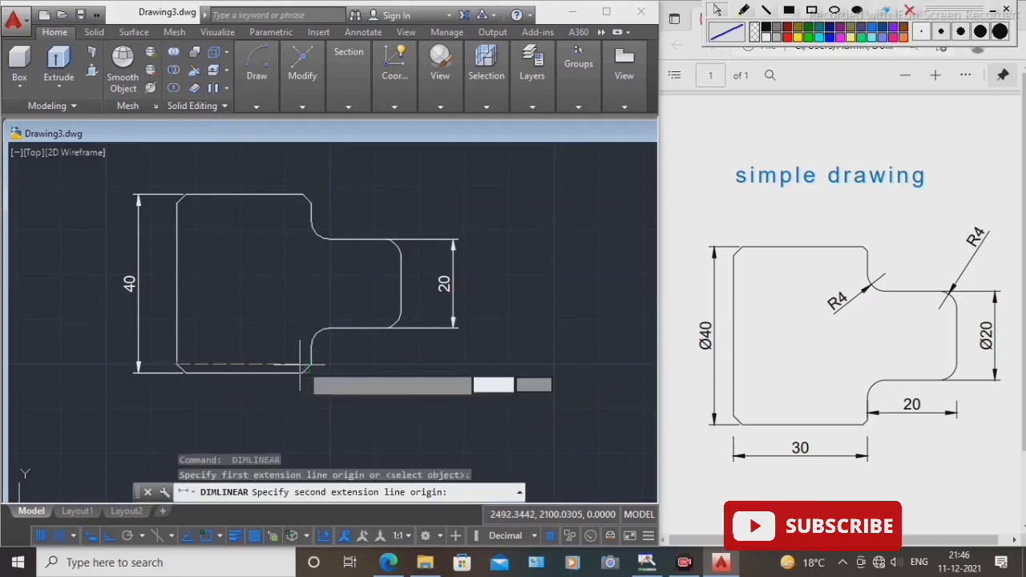
click(308, 370)
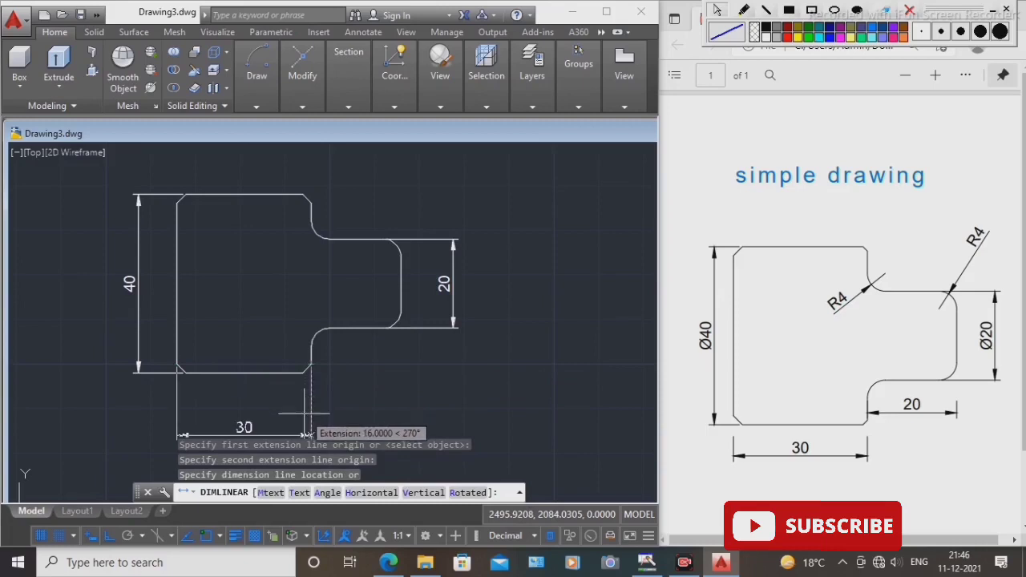
click(304, 407)
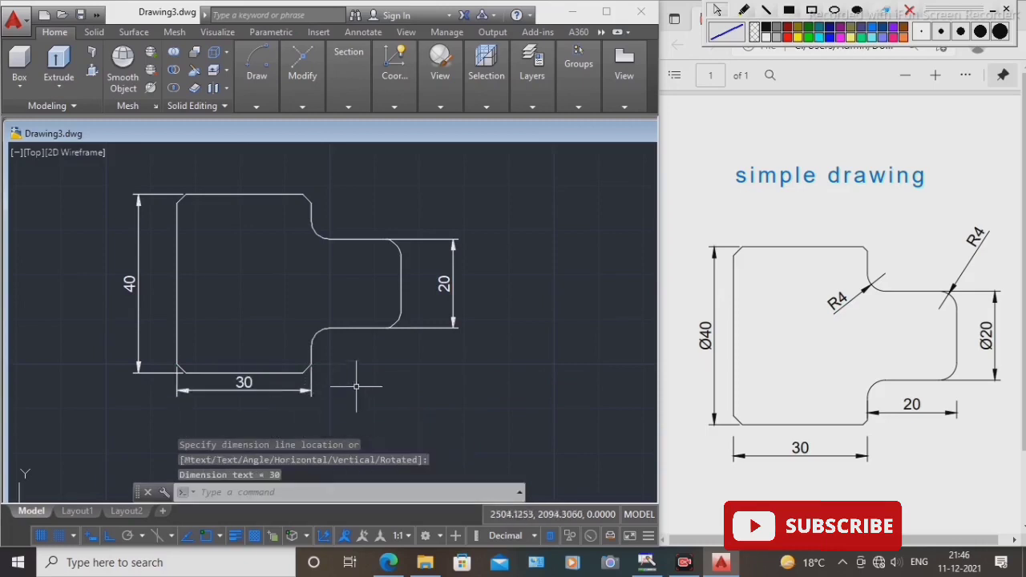
key(Return)
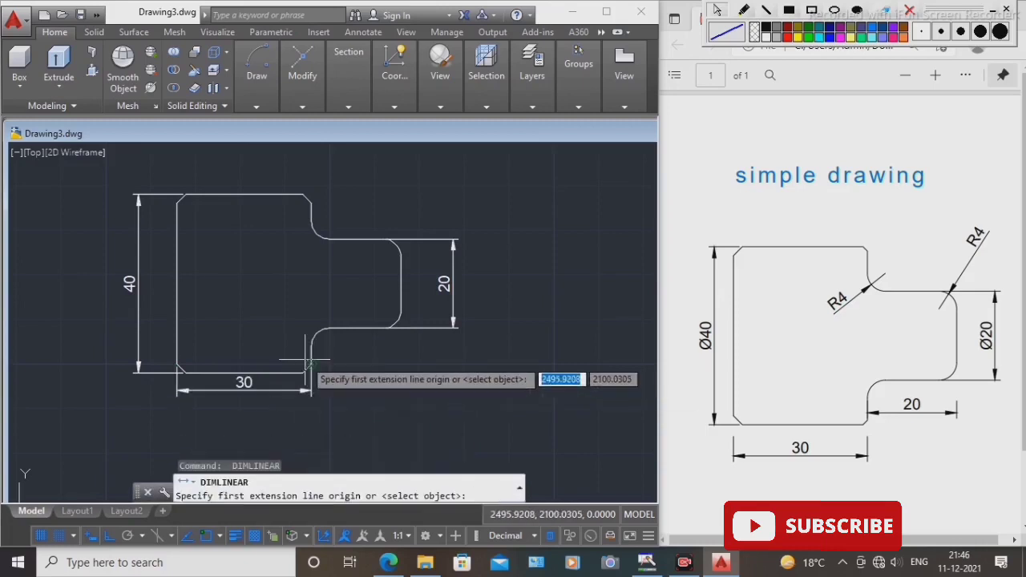
click(311, 365)
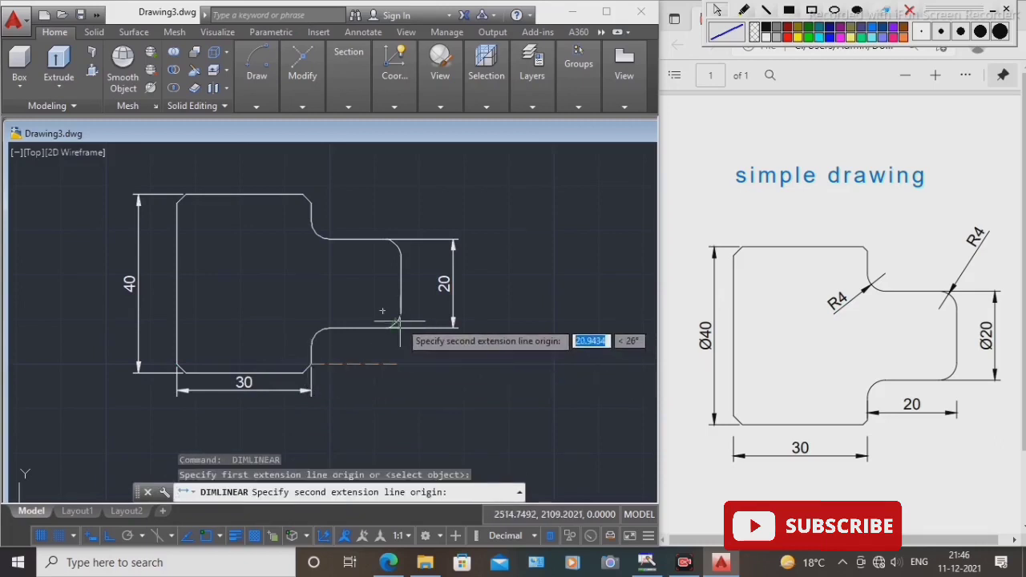
click(395, 365)
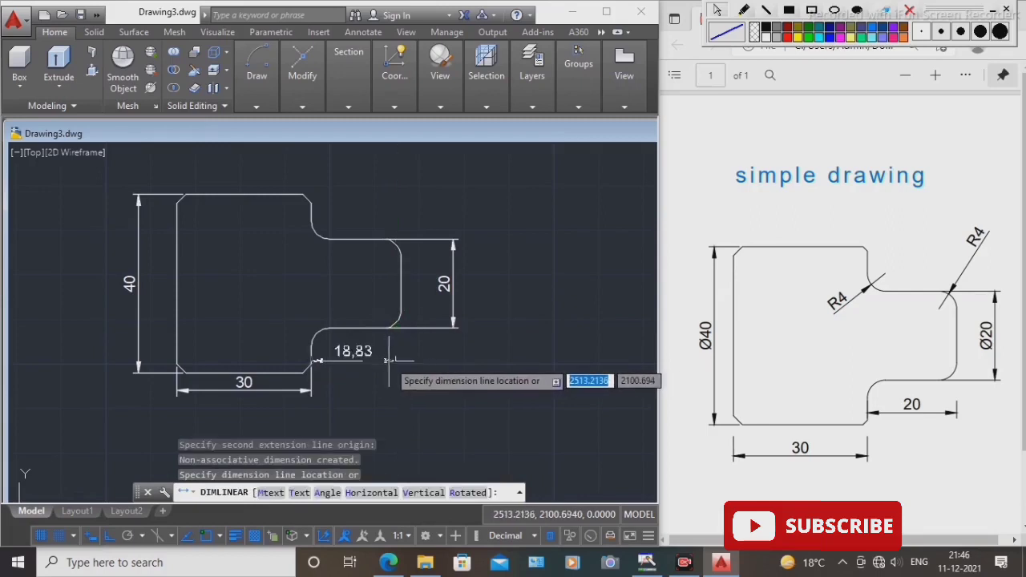
- Cancel the wrong 18.83 dimension and place a horizontal 20 dimension below the tab
key(Escape)
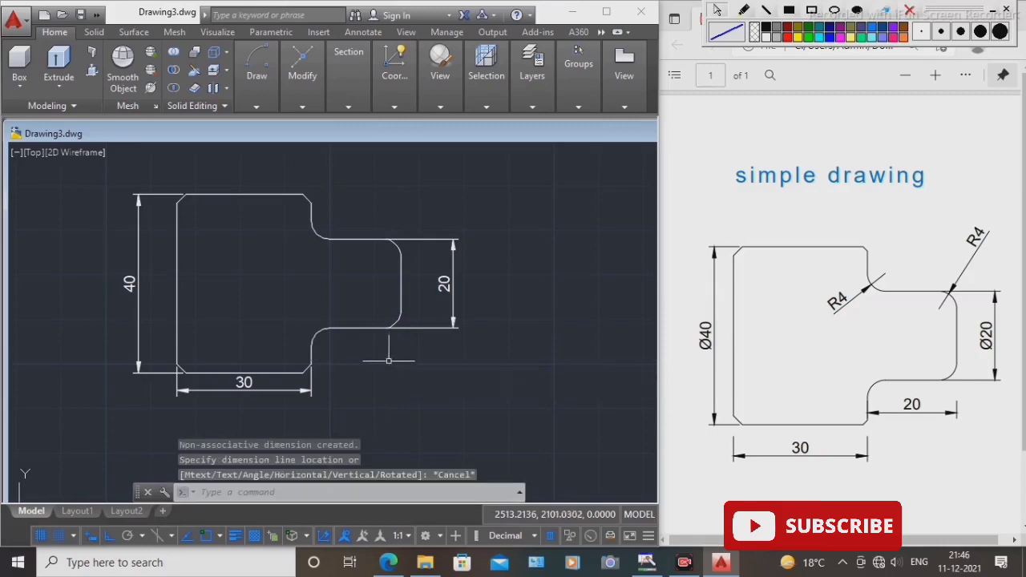
key(Return)
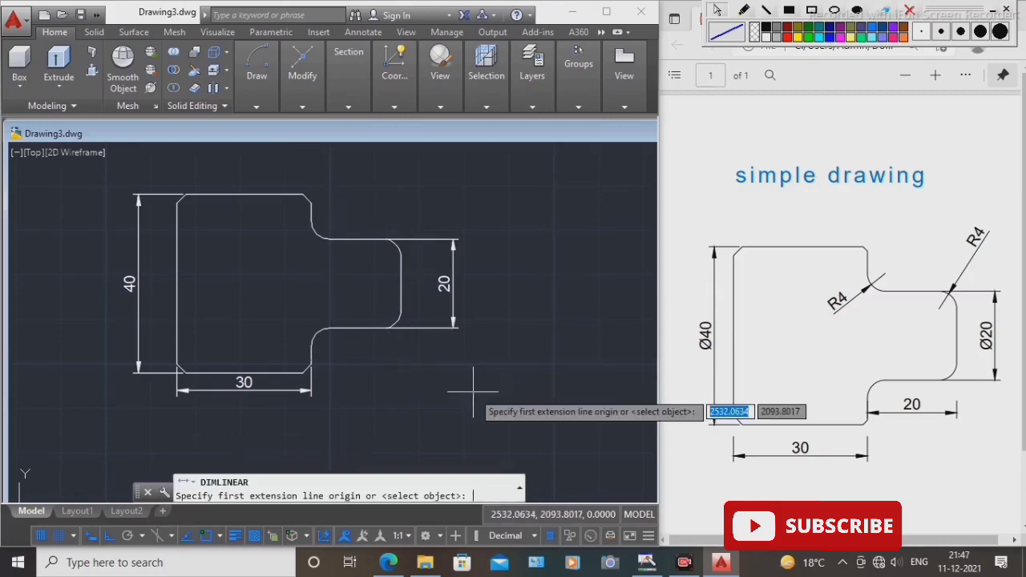
click(399, 309)
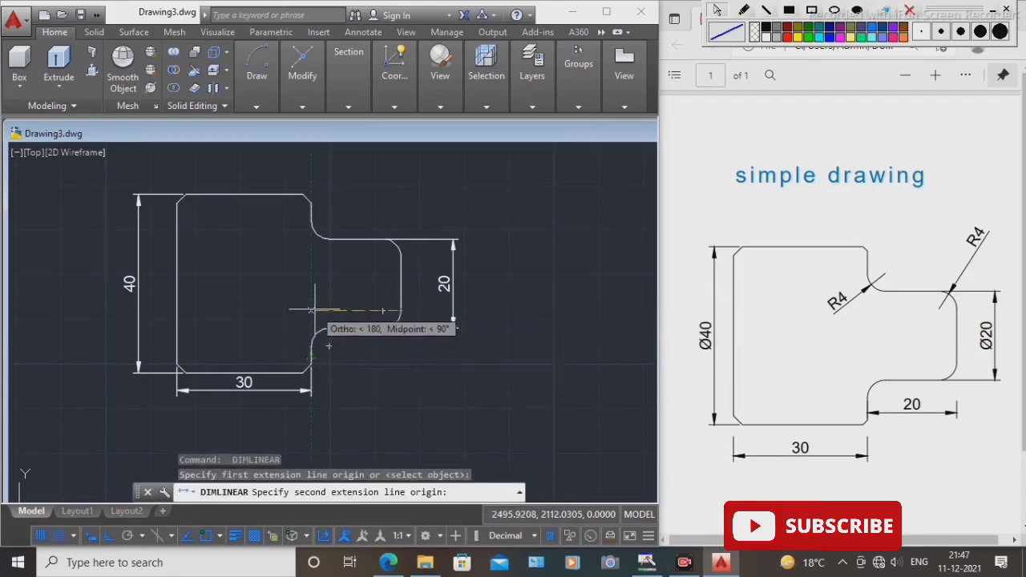
click(311, 352)
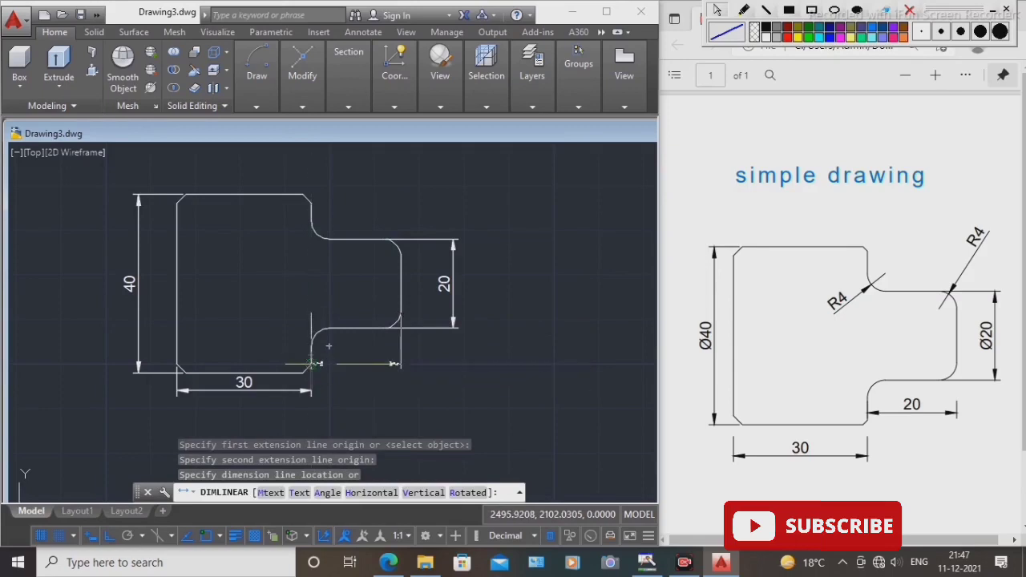
click(346, 362)
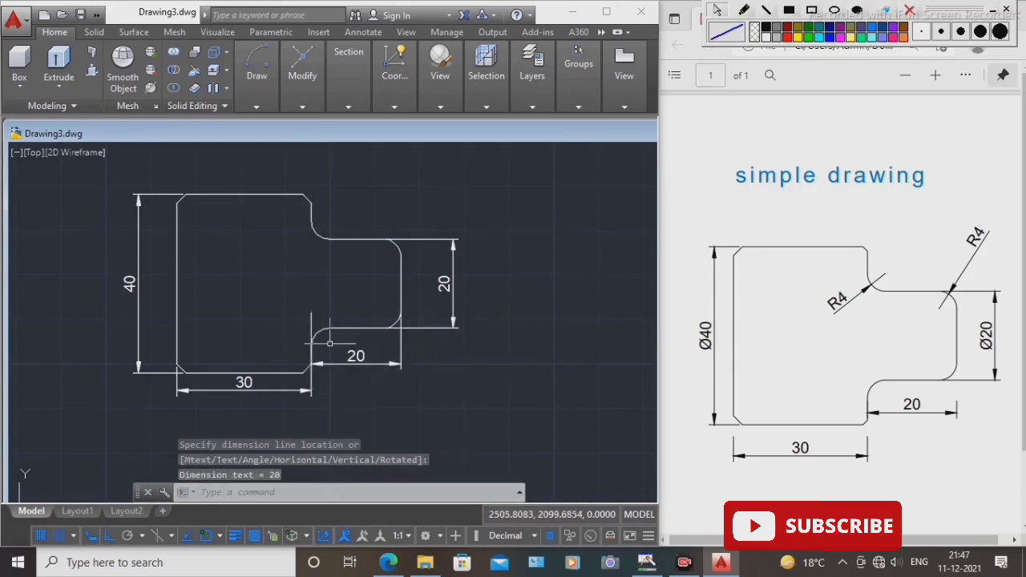